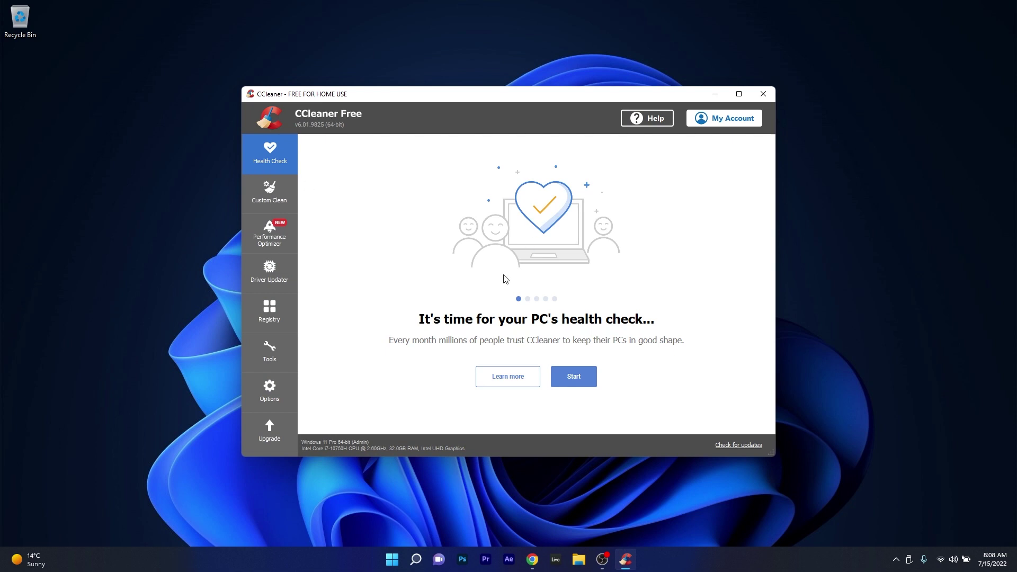
Browse CCleaner's Custom Clean, Performance Optimizer and Uninstall sections, ending back on Health Check.
click(261, 197)
click(272, 249)
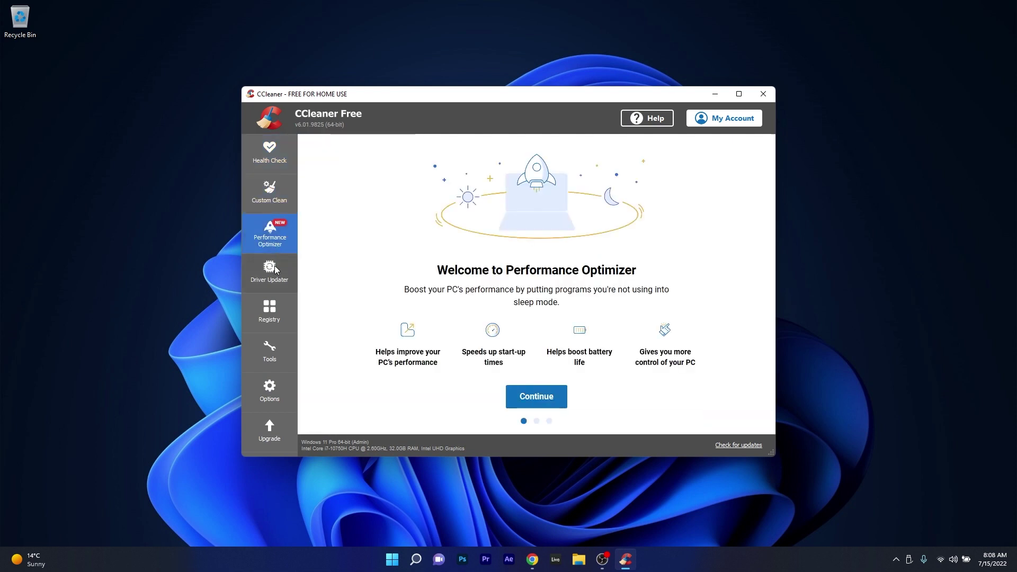
click(267, 353)
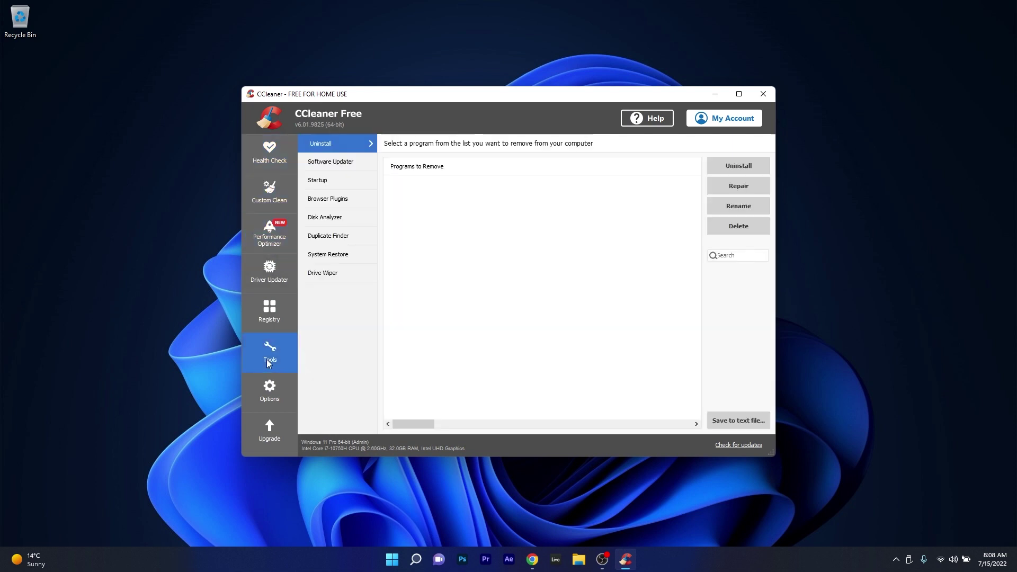
click(276, 166)
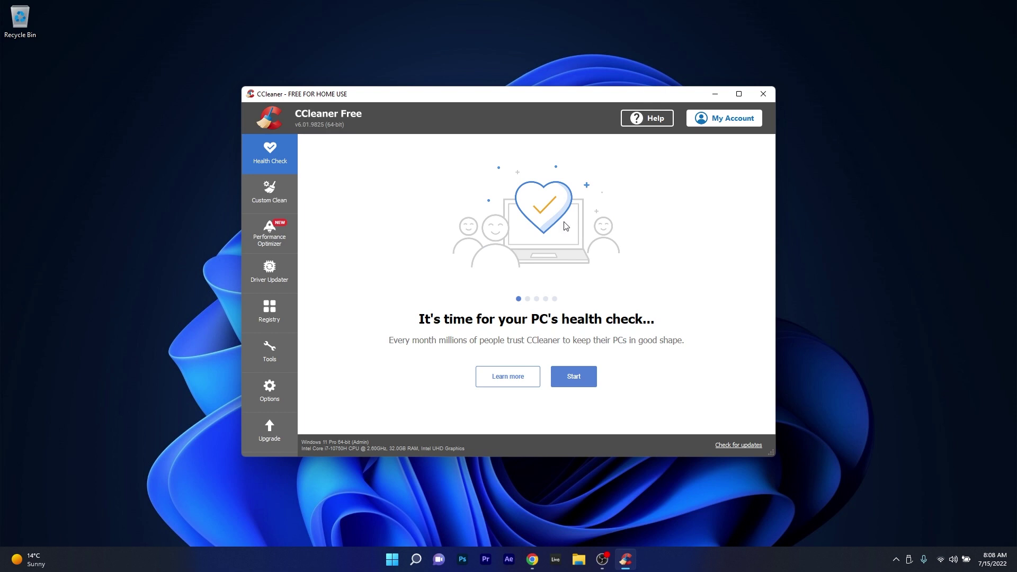
click(270, 233)
click(268, 353)
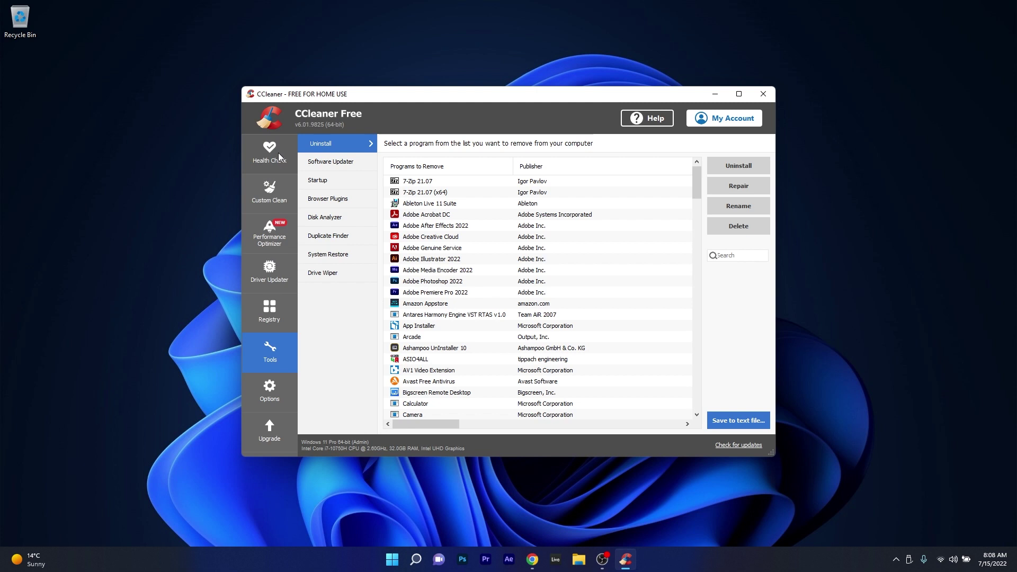
click(269, 192)
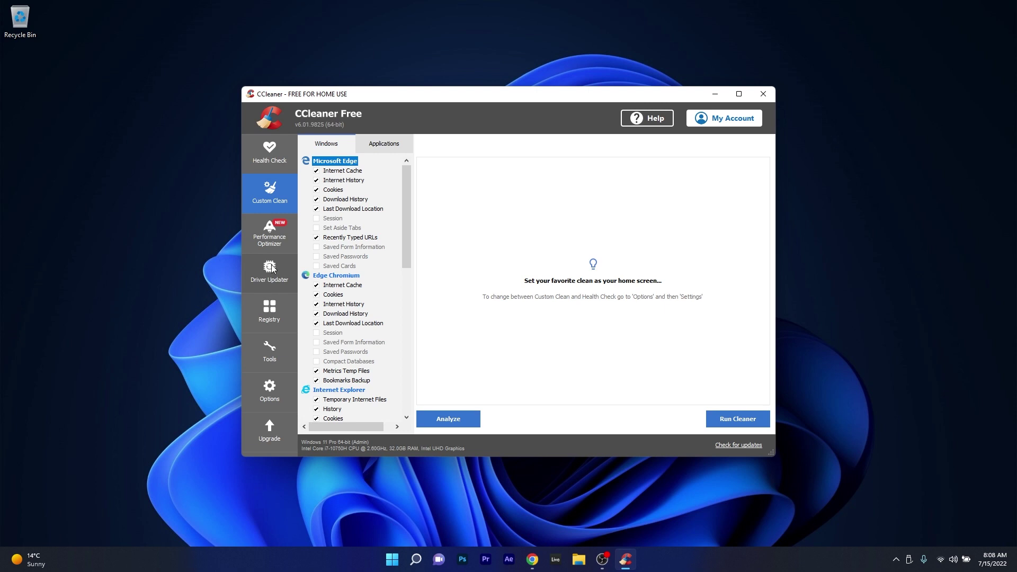
click(275, 239)
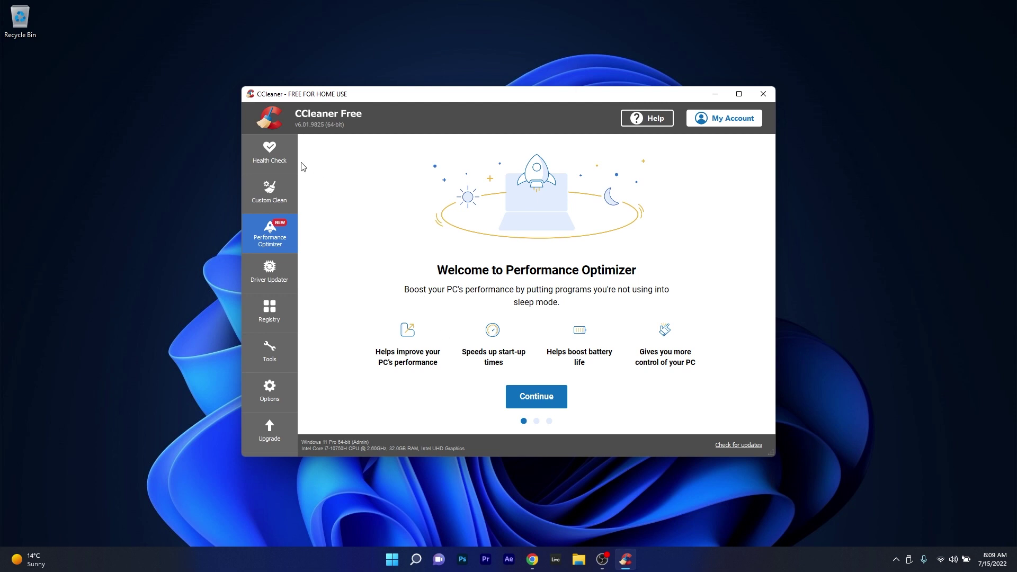
click(273, 151)
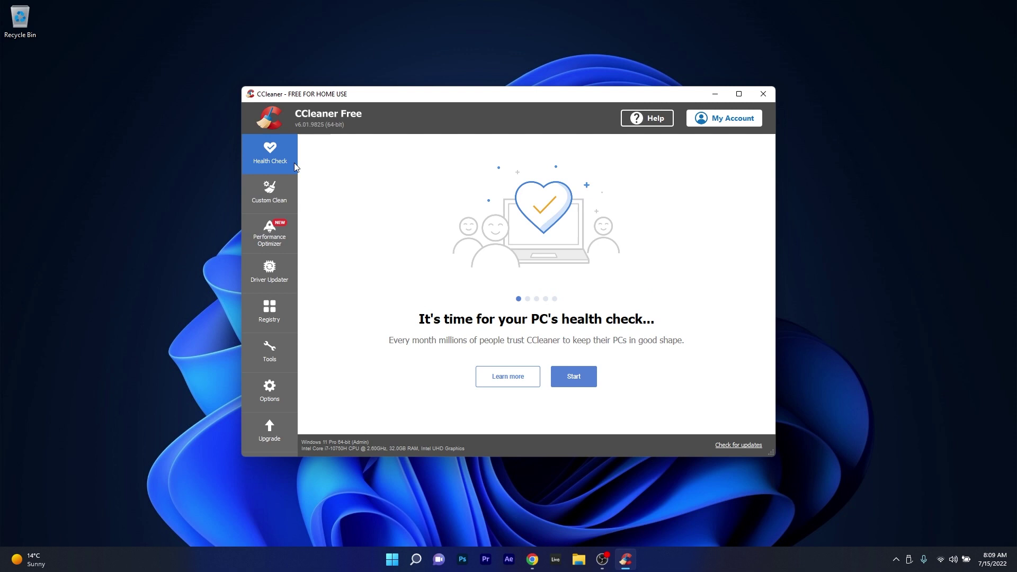
Start the PC health check, then run a Custom Clean analysis while keeping Edge open.
click(589, 375)
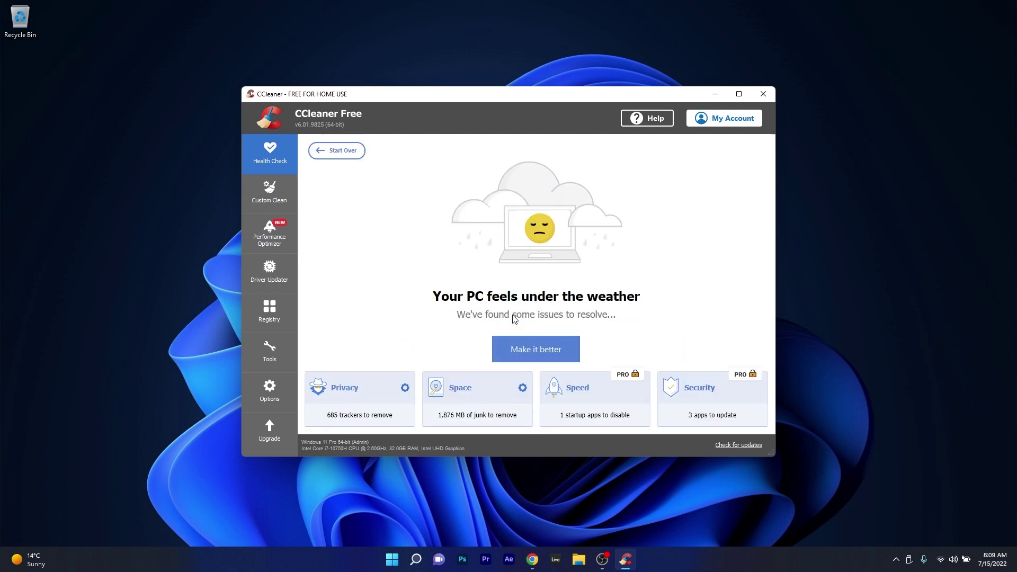
click(290, 191)
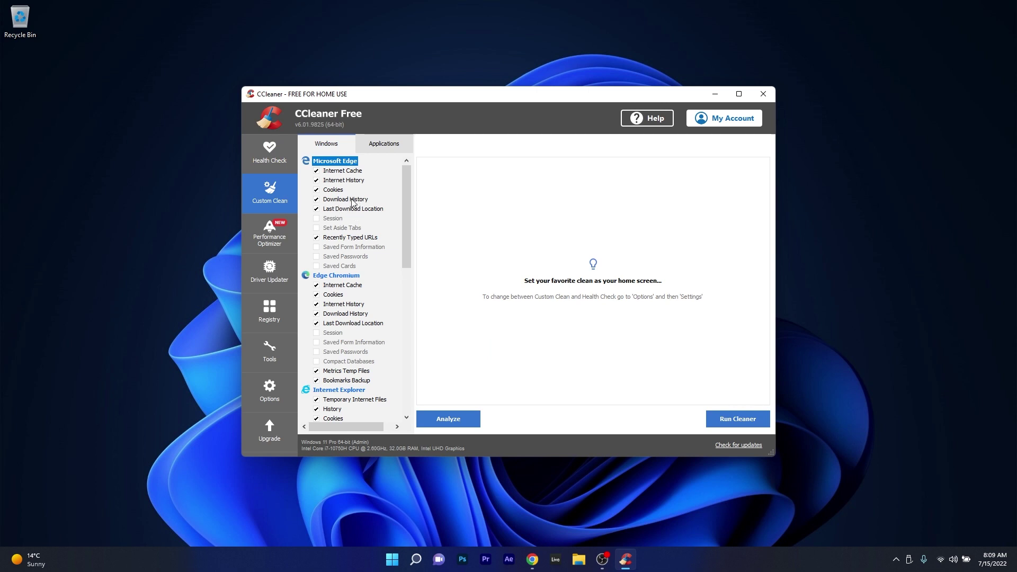
click(448, 418)
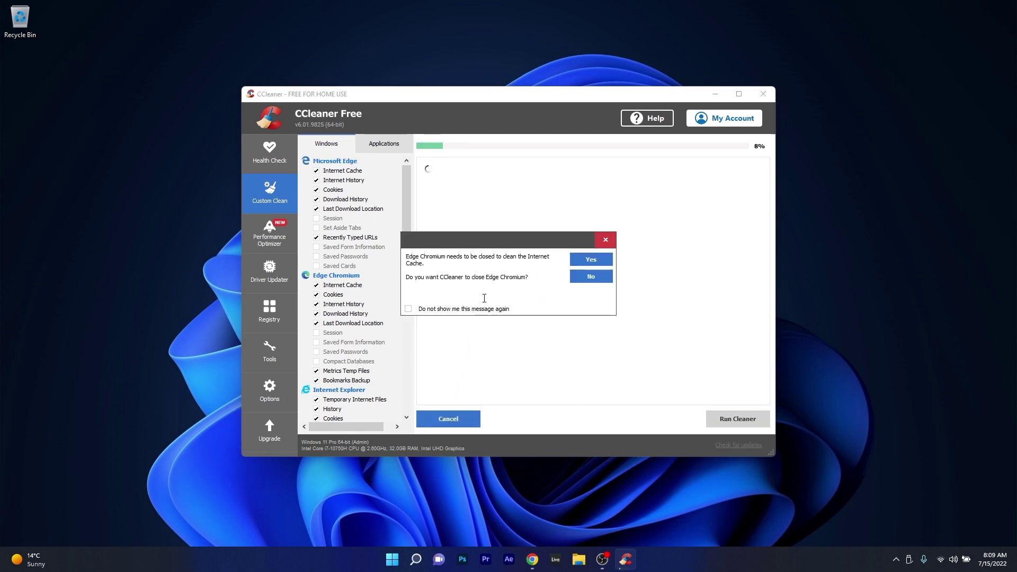
click(588, 276)
Bring up the Performance Optimizer welcome page.
scroll(625, 295, down, 1)
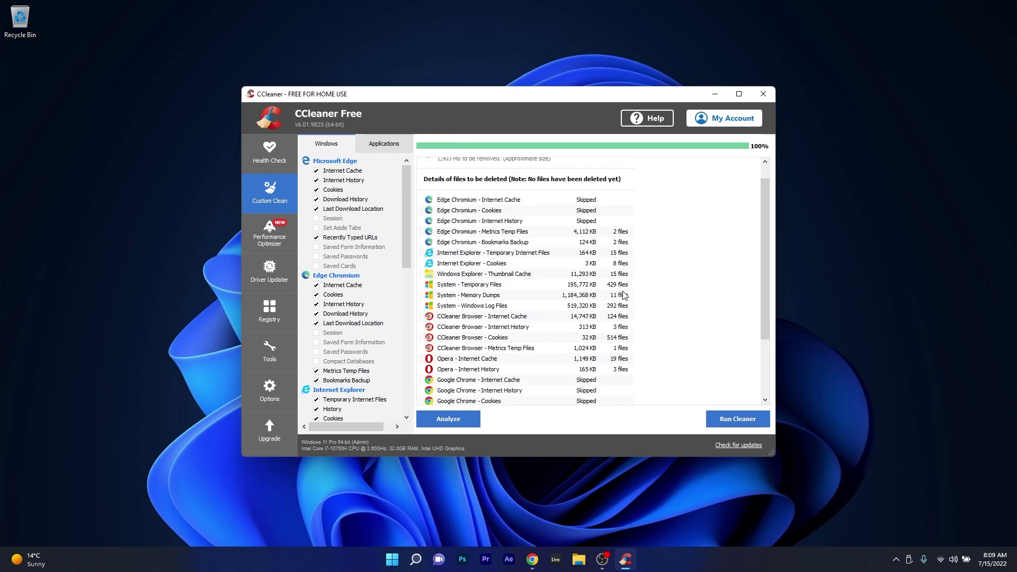
scroll(624, 295, down, 1)
click(265, 234)
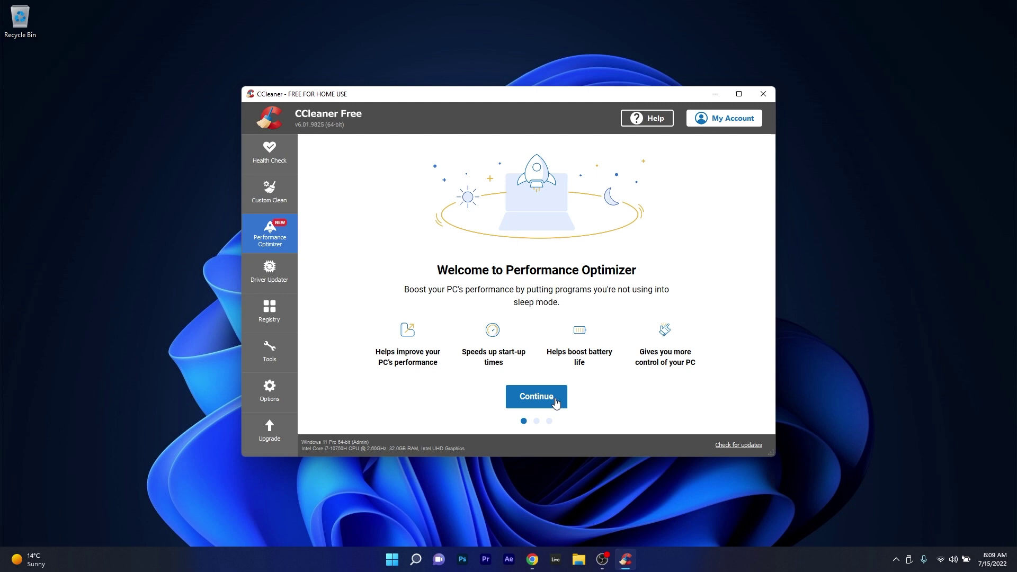
Check for outdated drivers with Driver Updater, then scan the registry, which finds 445 issues.
click(272, 271)
click(545, 392)
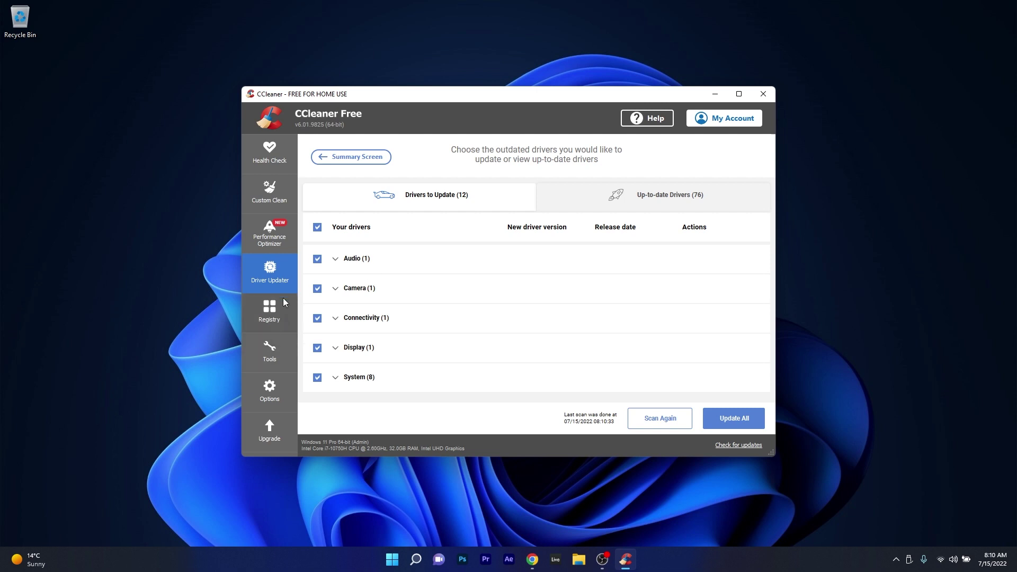
click(277, 309)
click(451, 418)
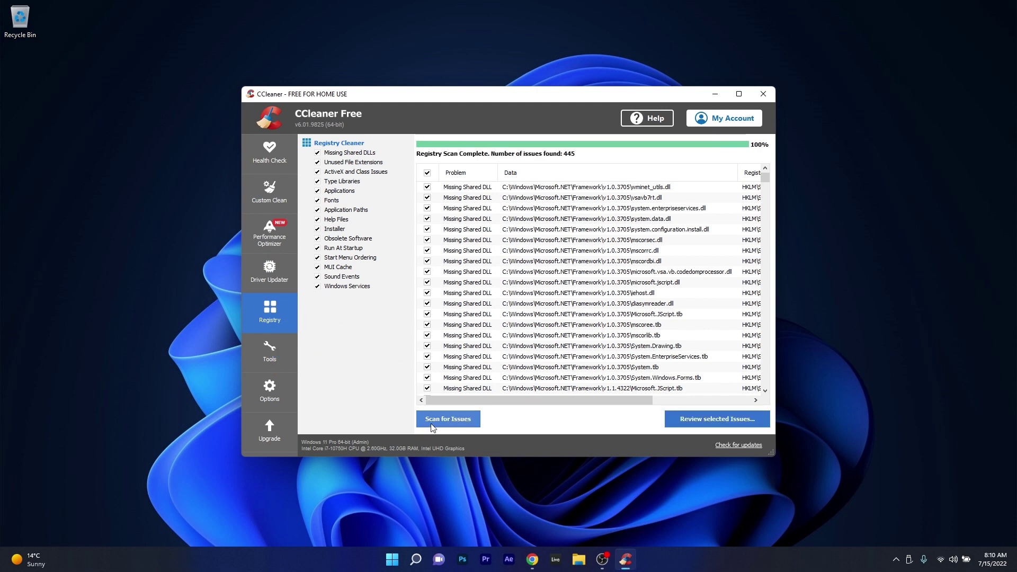
Select Adobe After Effects 2022 under Uninstall, view Software Updater, Browser Plugins, System Restore and Drive Wiper, then return.
click(268, 350)
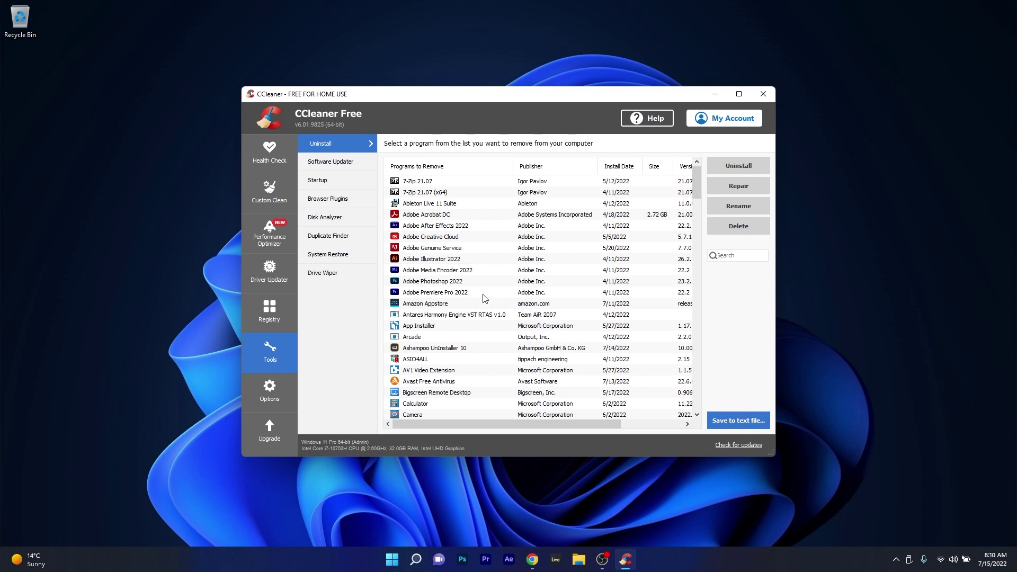
click(476, 226)
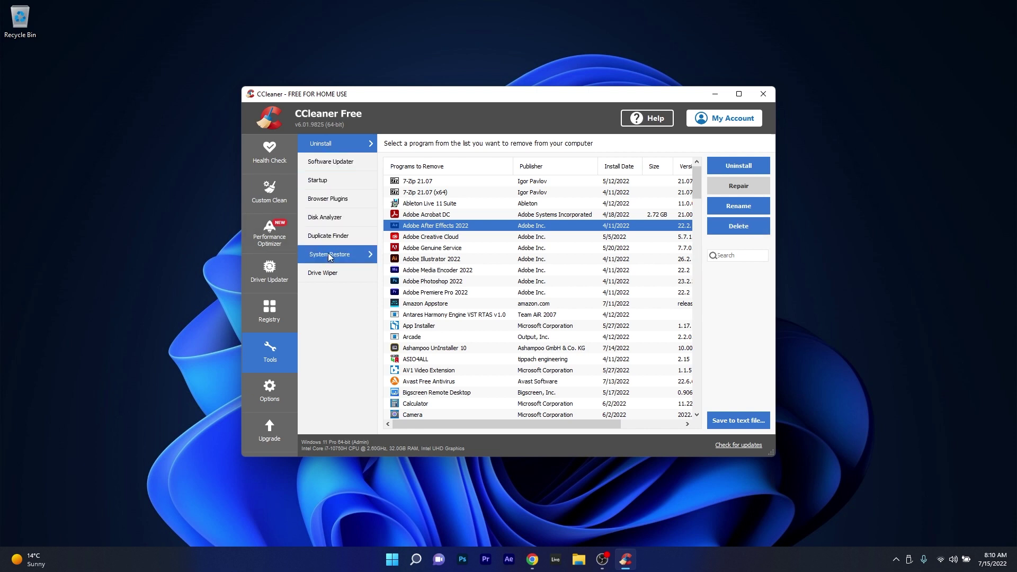
click(334, 162)
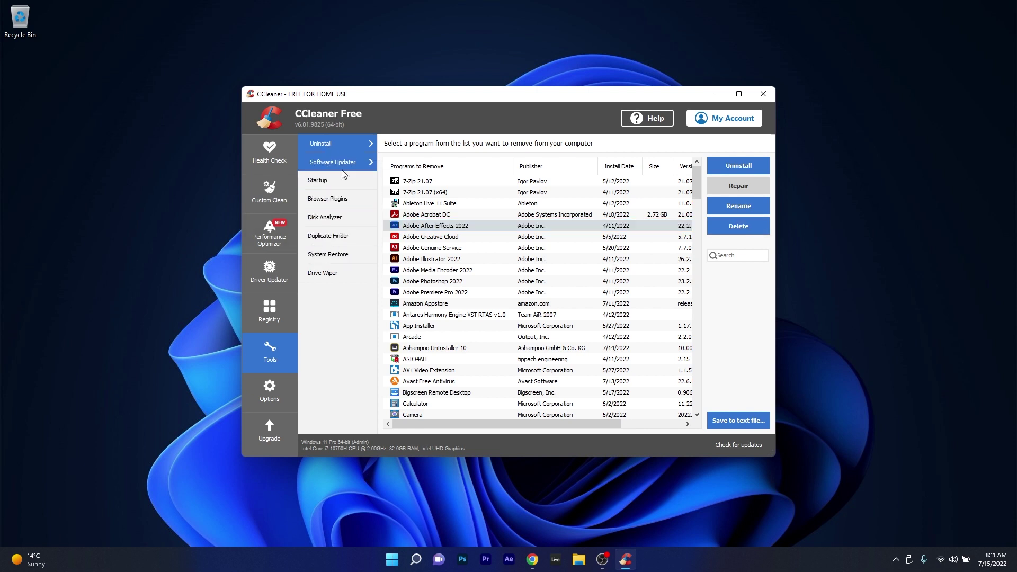
click(341, 206)
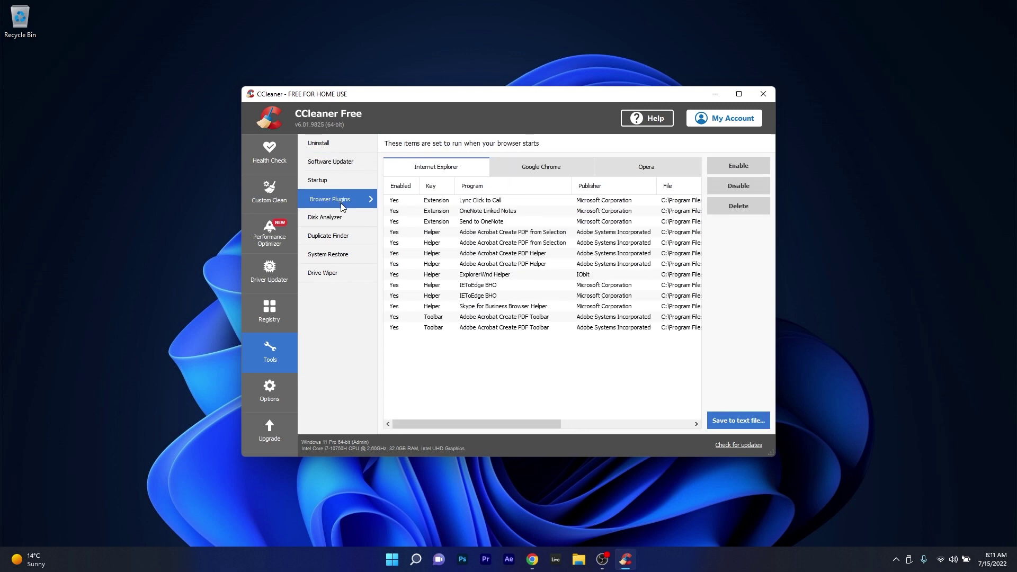
click(347, 259)
click(342, 279)
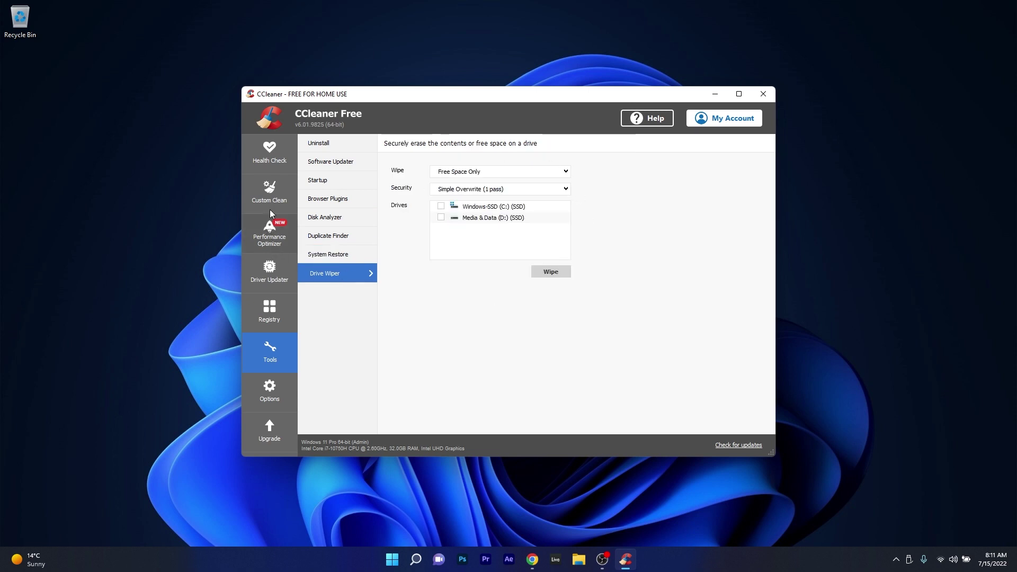
click(320, 143)
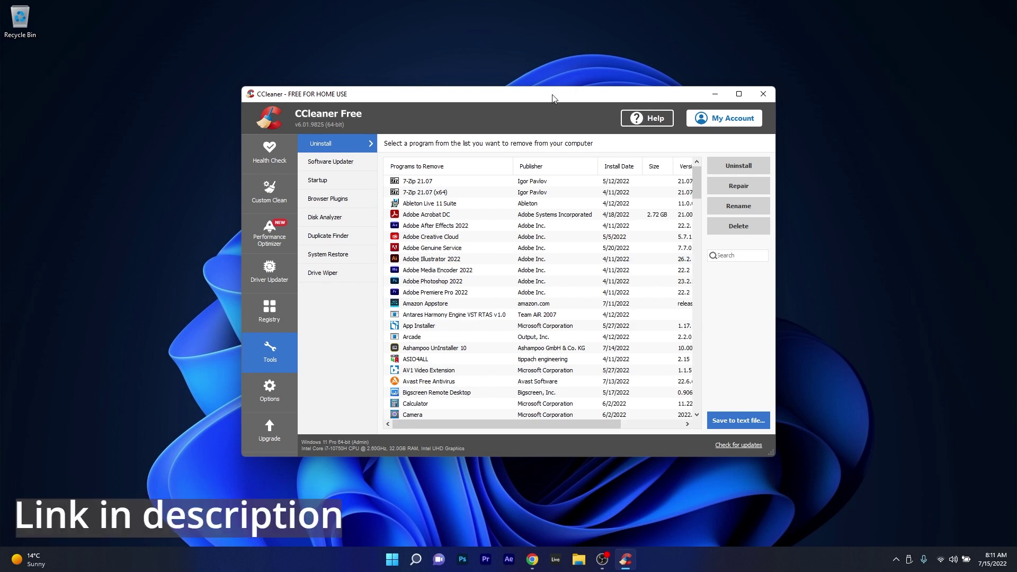
drag(552, 98, 558, 96)
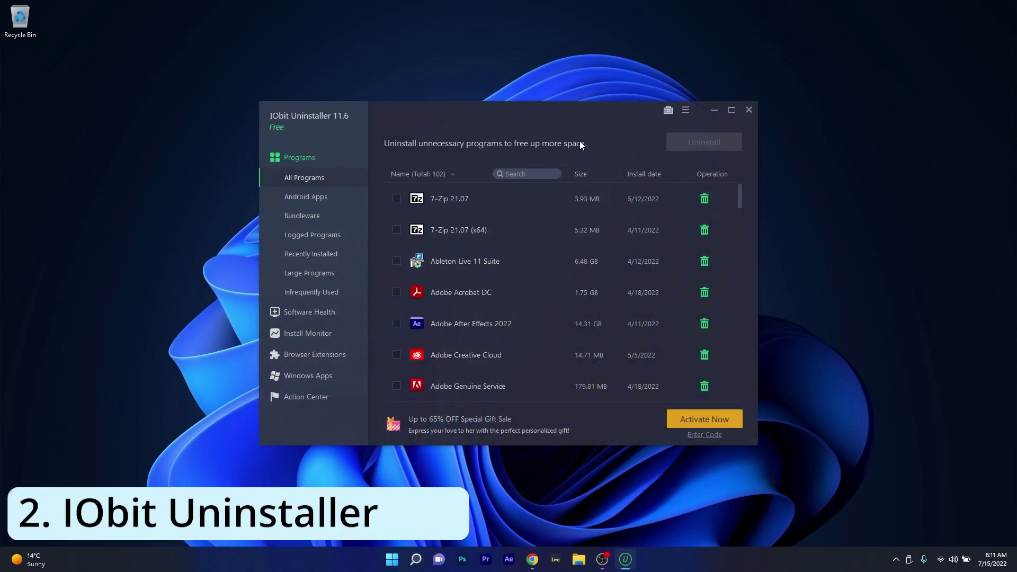
View IObit's Software Health, Browser Extensions and Android Apps, returning to all programs.
scroll(471, 309, down, 2)
scroll(435, 291, up, 2)
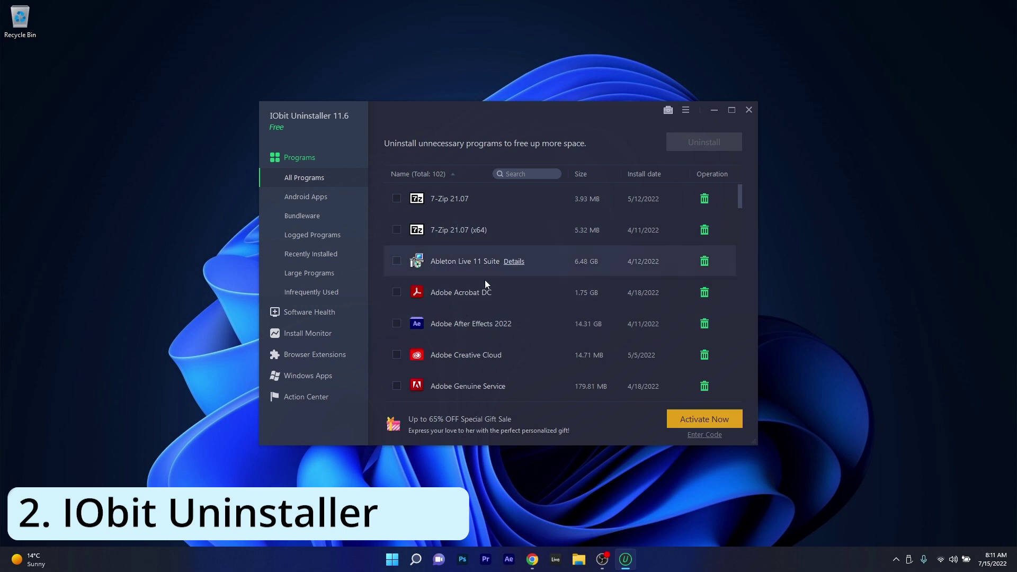
click(300, 315)
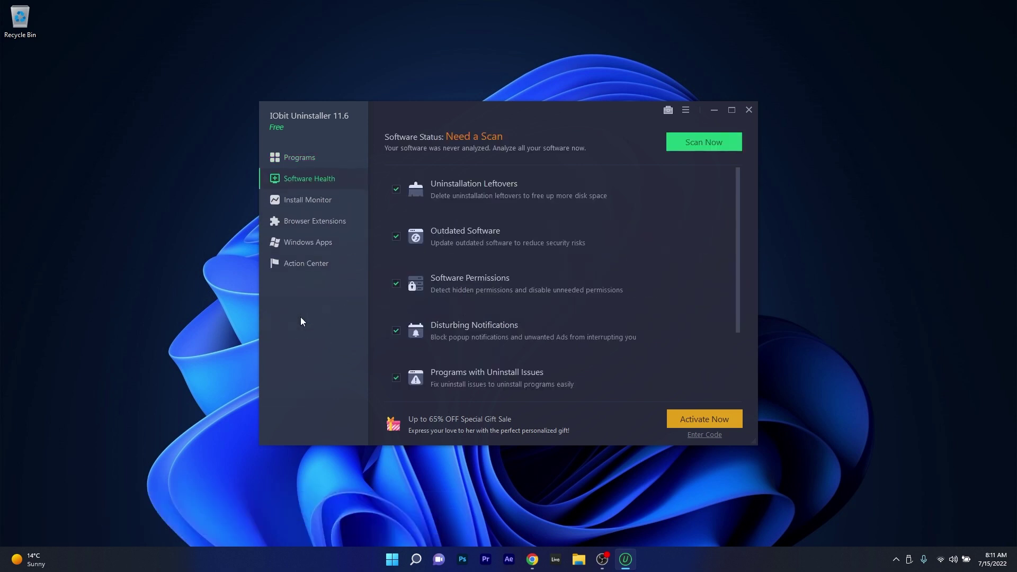
click(303, 158)
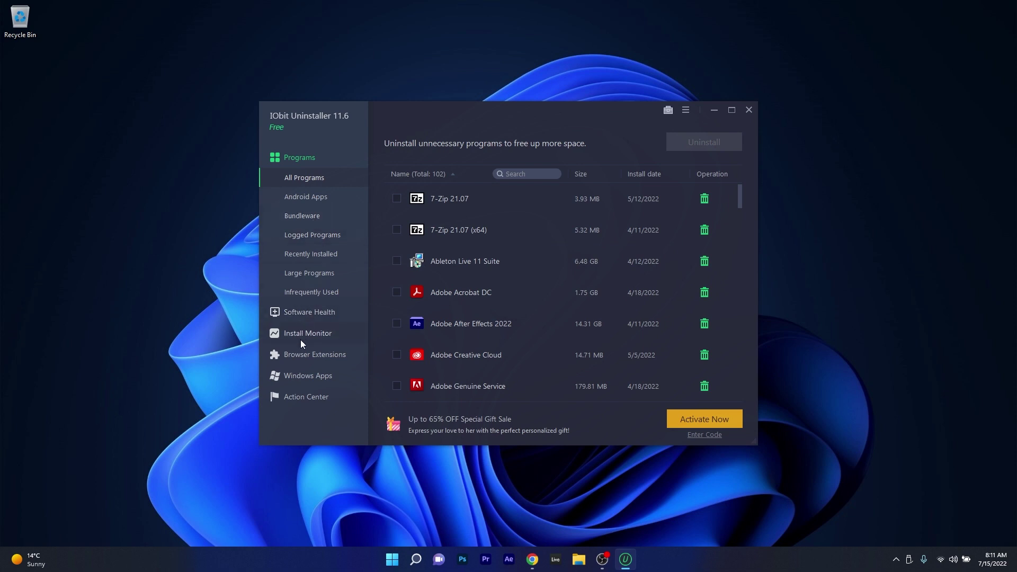
click(303, 355)
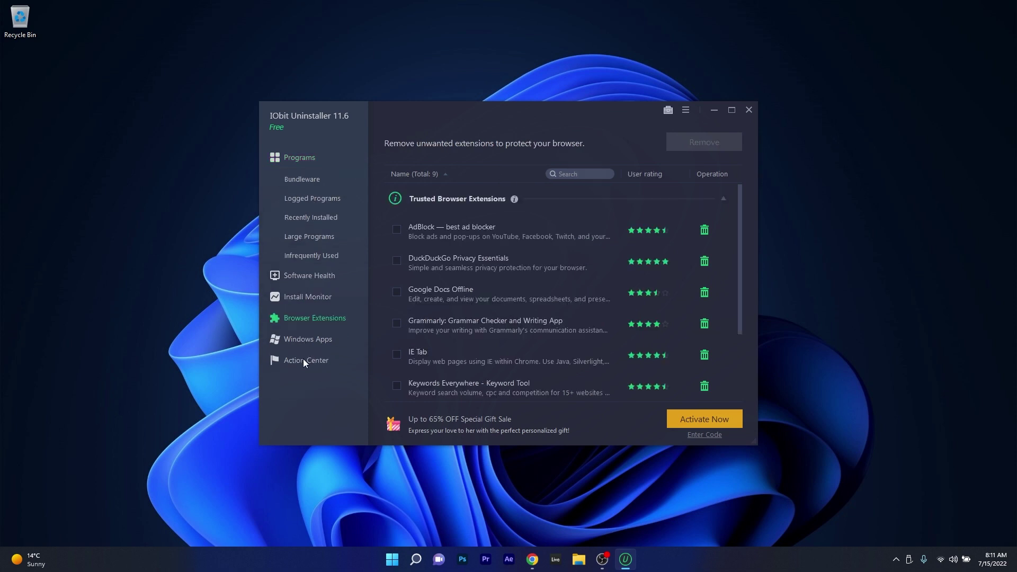
click(306, 158)
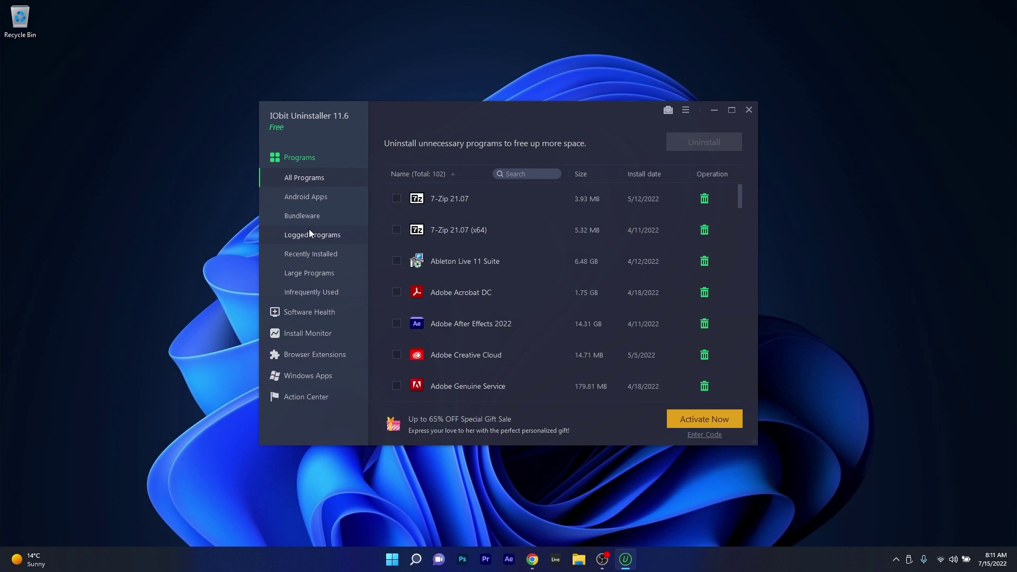
click(313, 200)
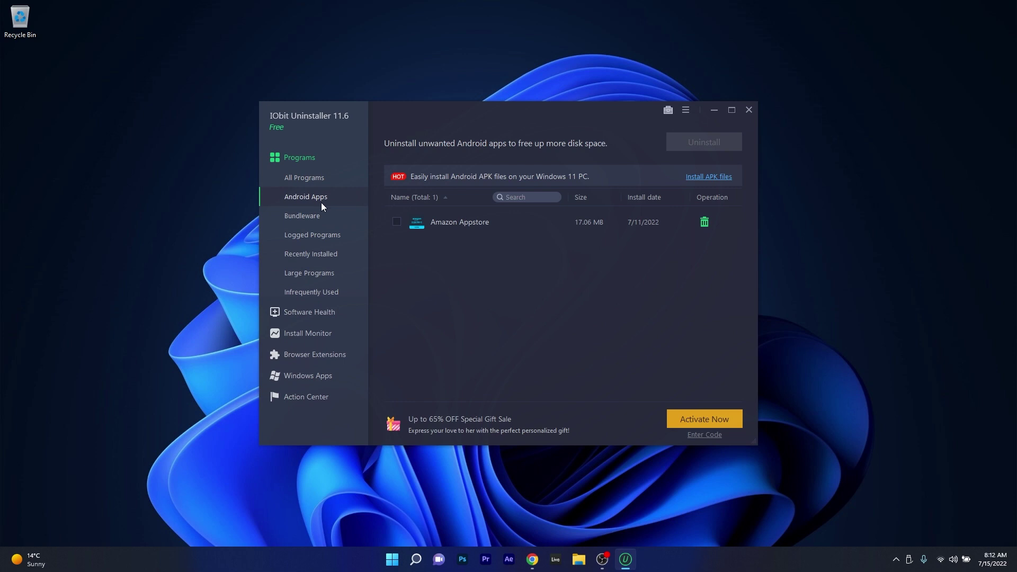
click(295, 177)
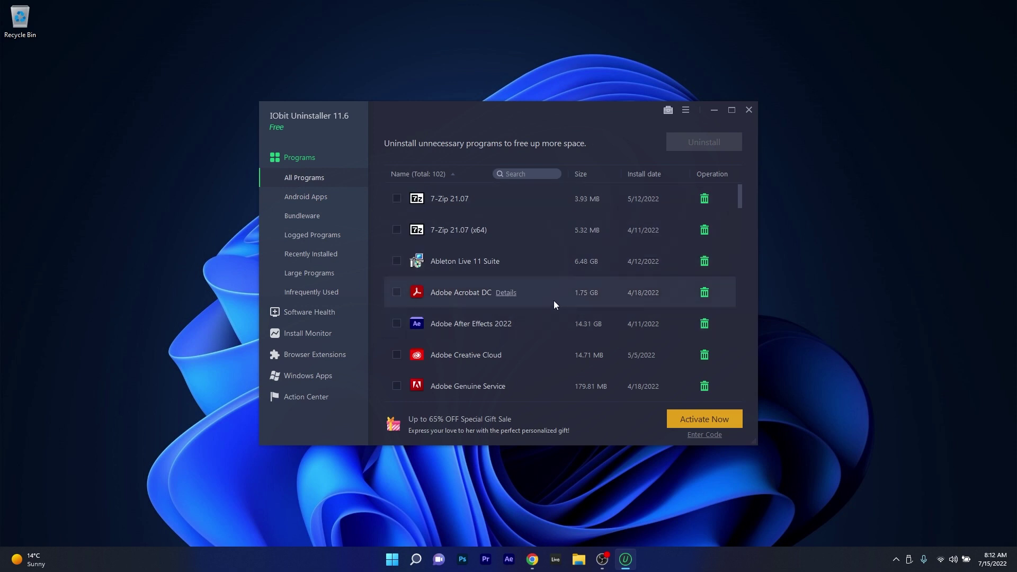
Run a Software Health scan, then list the 9 installed browser extensions.
click(295, 314)
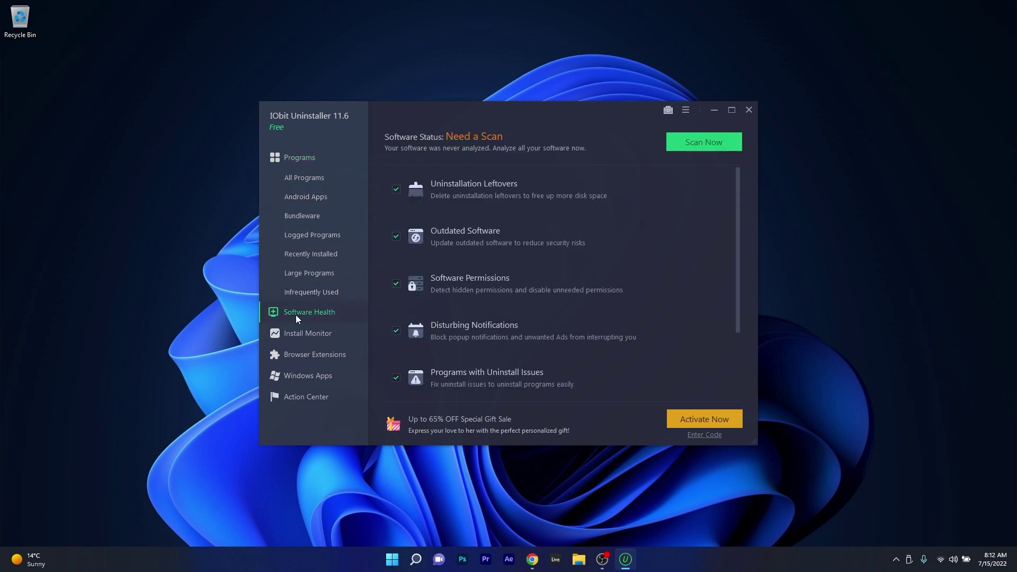
click(705, 140)
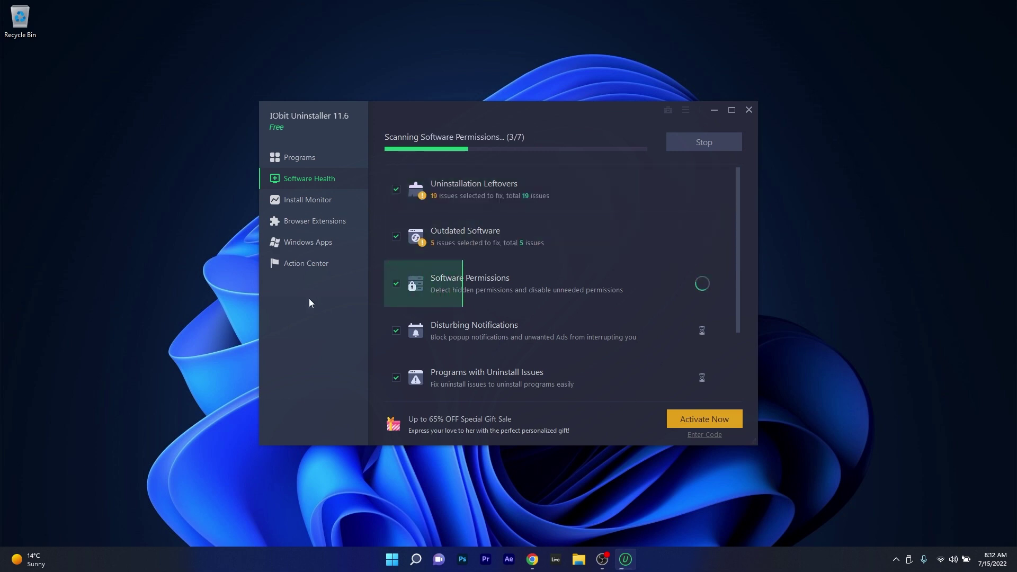
click(302, 219)
scroll(570, 258, down, 3)
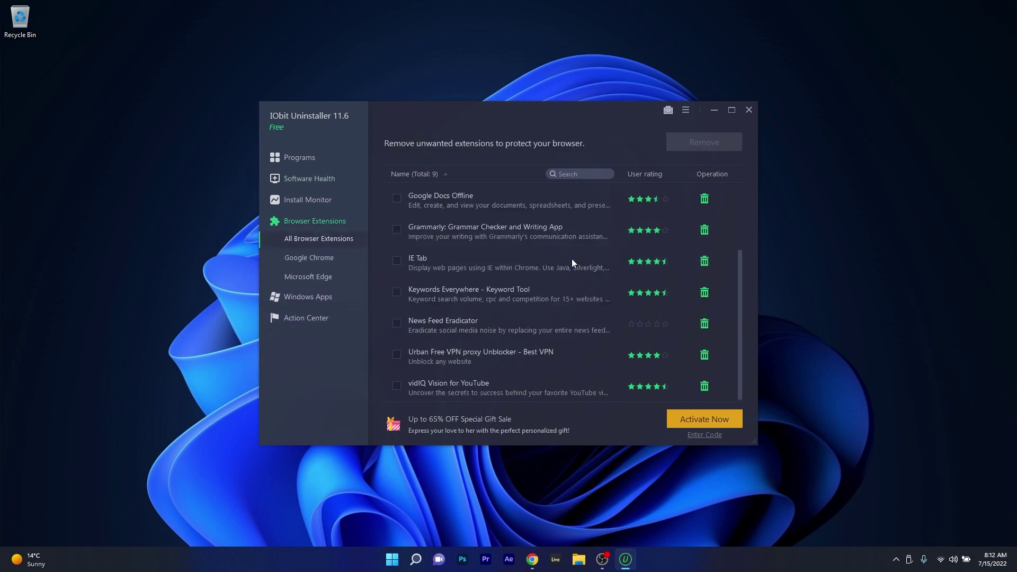
scroll(571, 258, up, 3)
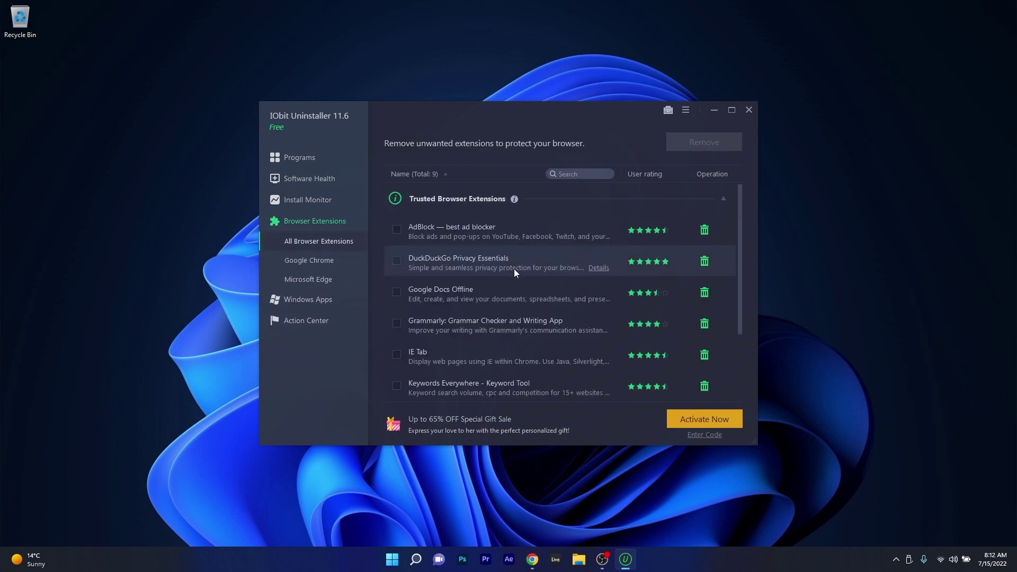
Look over the installed Windows Apps, then return to Programs and tick 7-Zip 21.07.
click(315, 306)
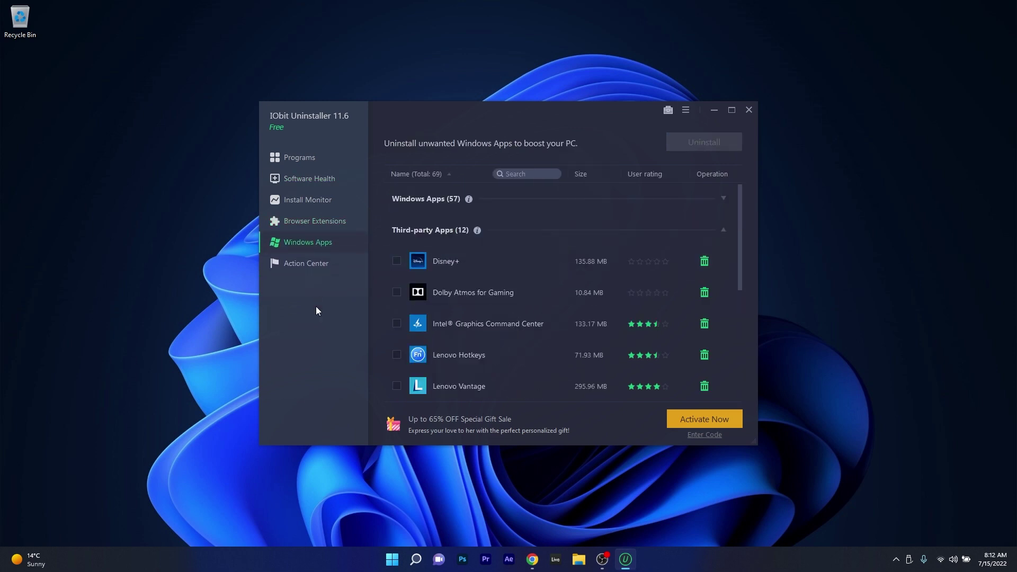
scroll(539, 347, down, 5)
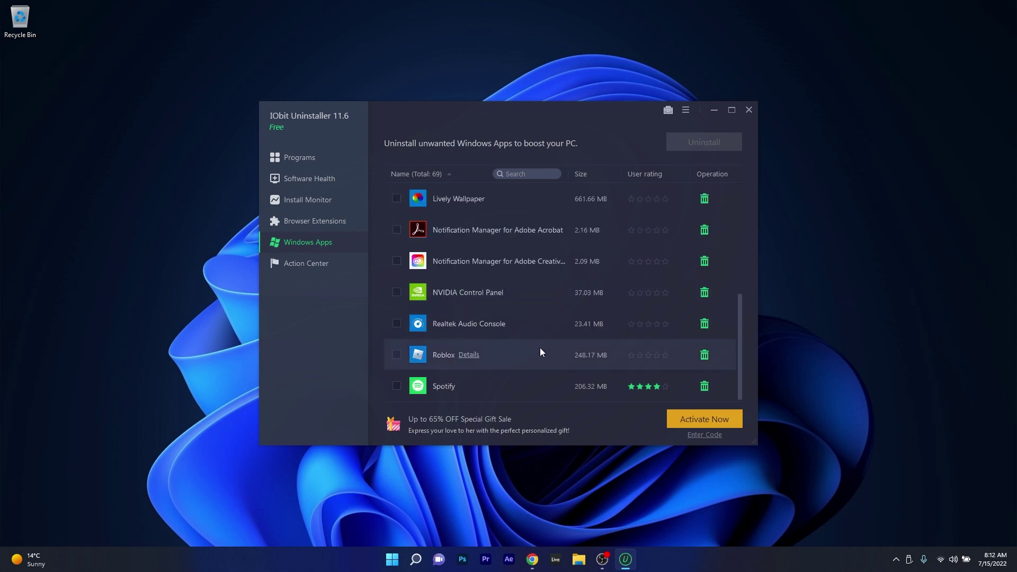
scroll(539, 348, up, 5)
drag(500, 123, 504, 110)
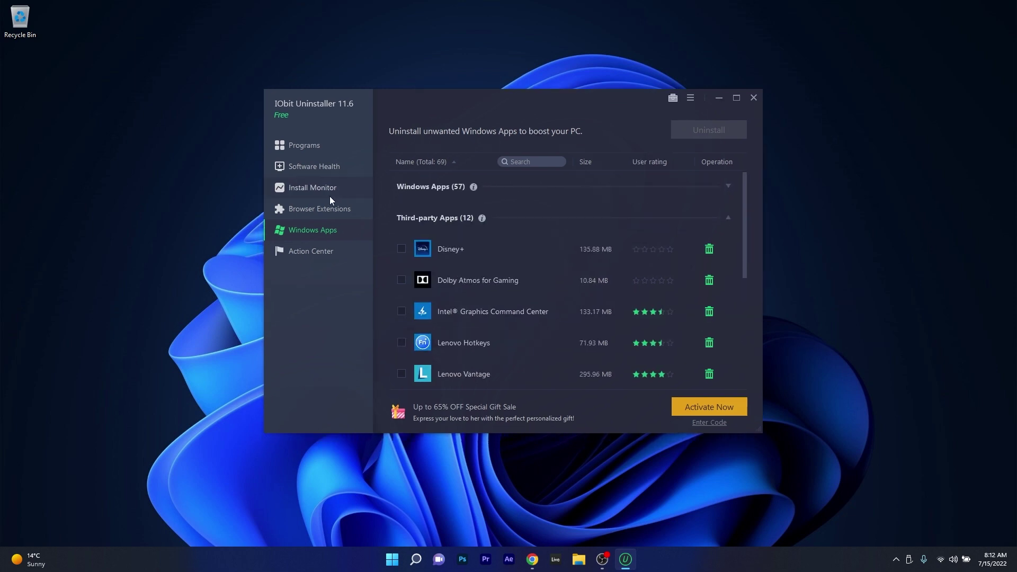
click(318, 145)
scroll(567, 225, up, 5)
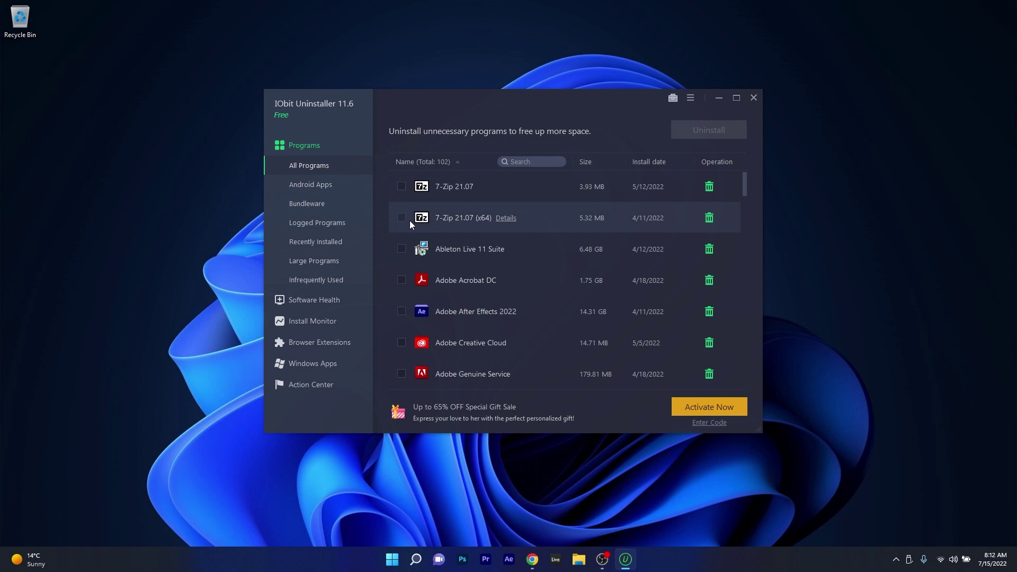
click(401, 186)
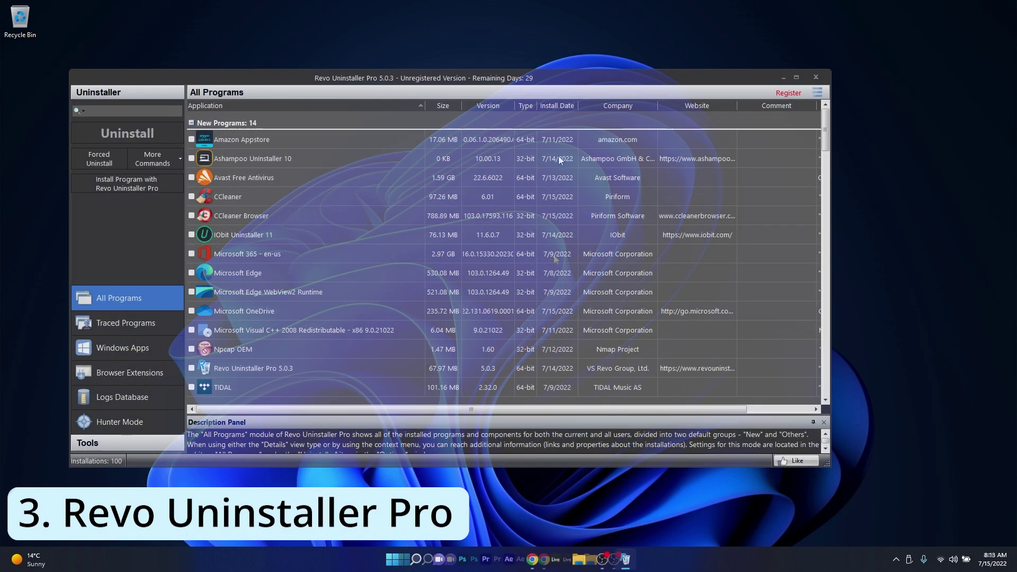
Move the Revo window right, tick and untick Avast and CCleaner Browser, then show the 62 Windows Apps.
drag(545, 62, 638, 56)
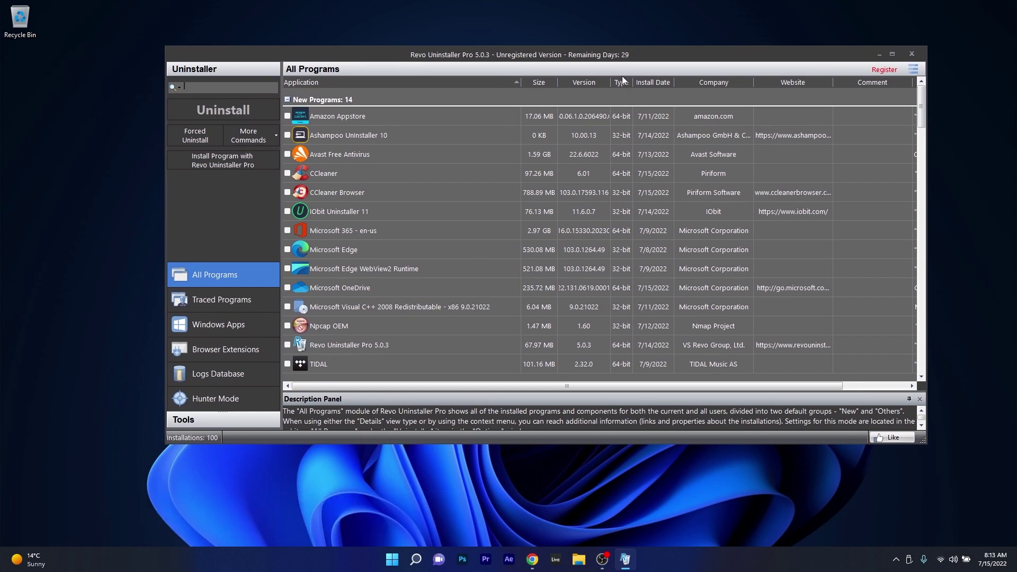
click(352, 154)
click(287, 154)
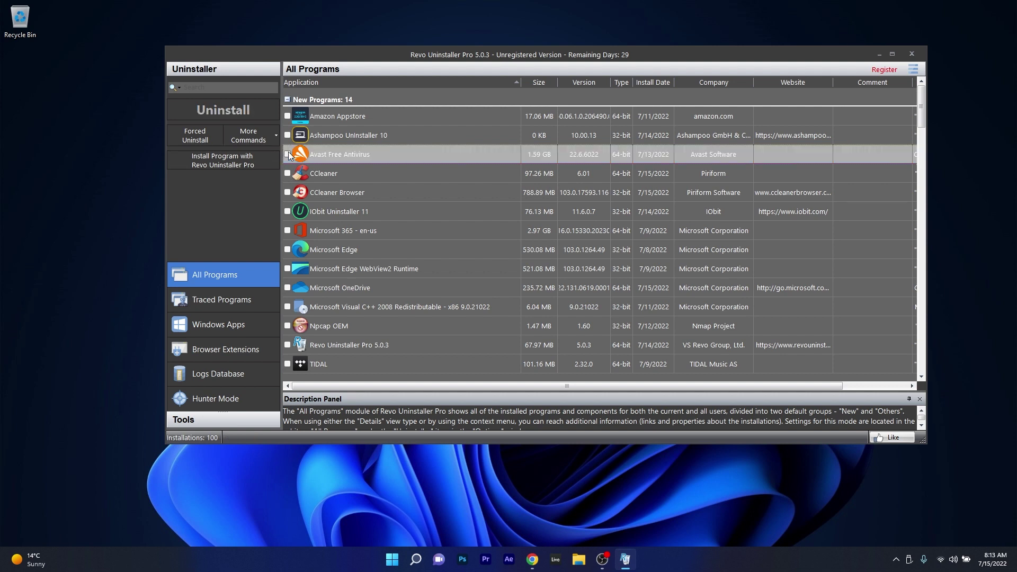
click(291, 192)
click(290, 192)
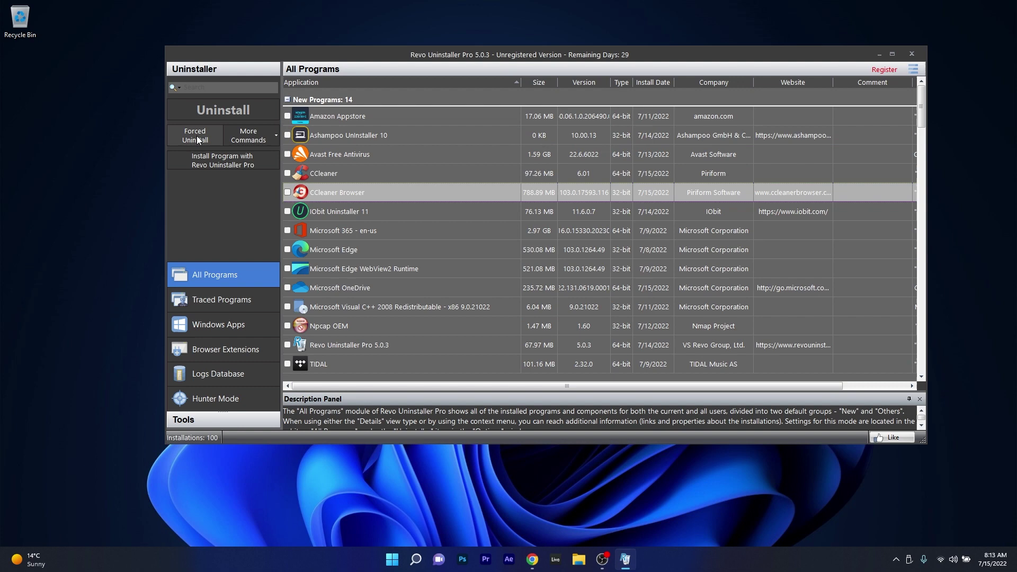
click(256, 134)
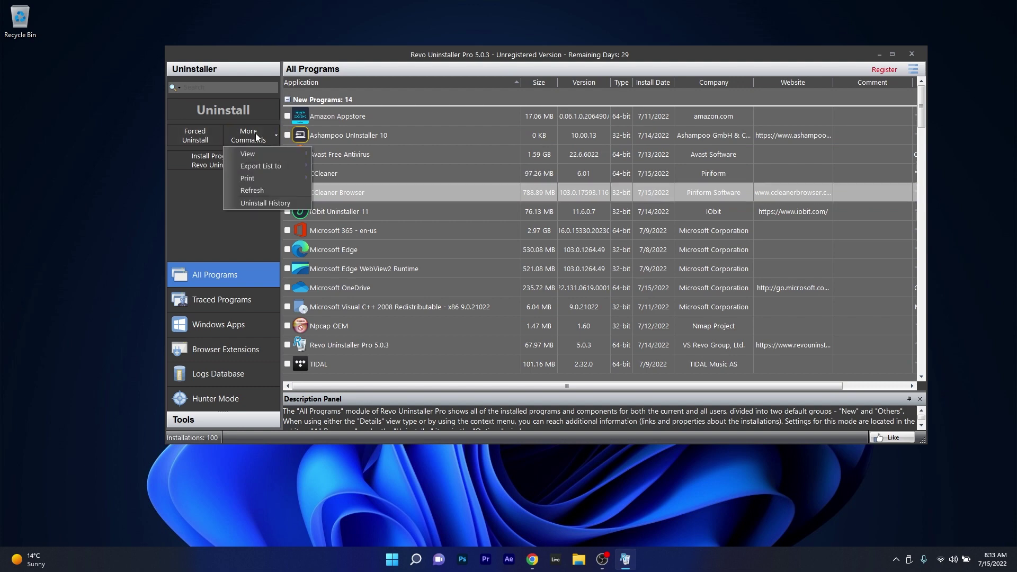
click(218, 324)
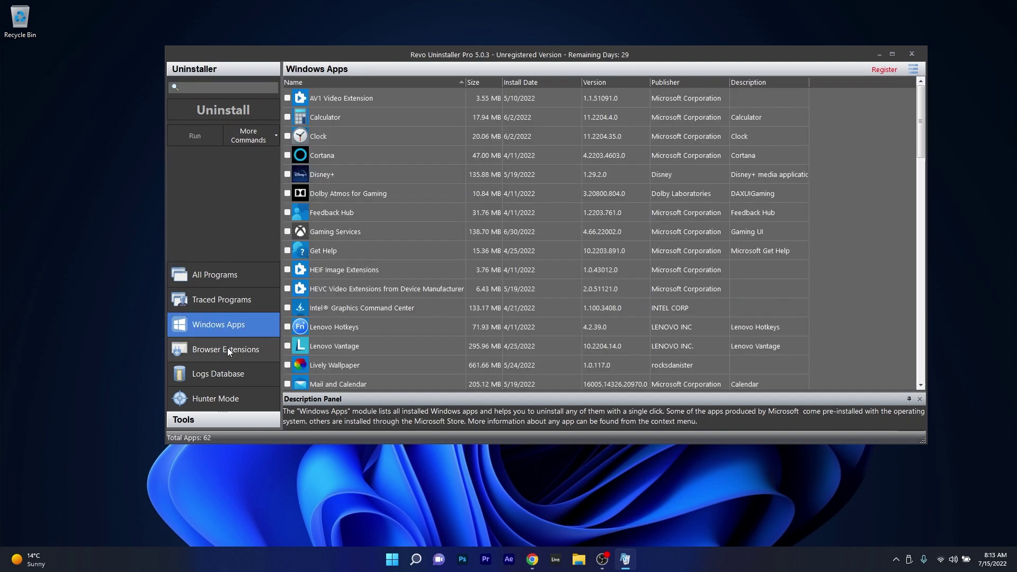
Show Revo's list of installed browser extensions.
click(227, 347)
scroll(506, 245, down, 1)
scroll(505, 246, up, 1)
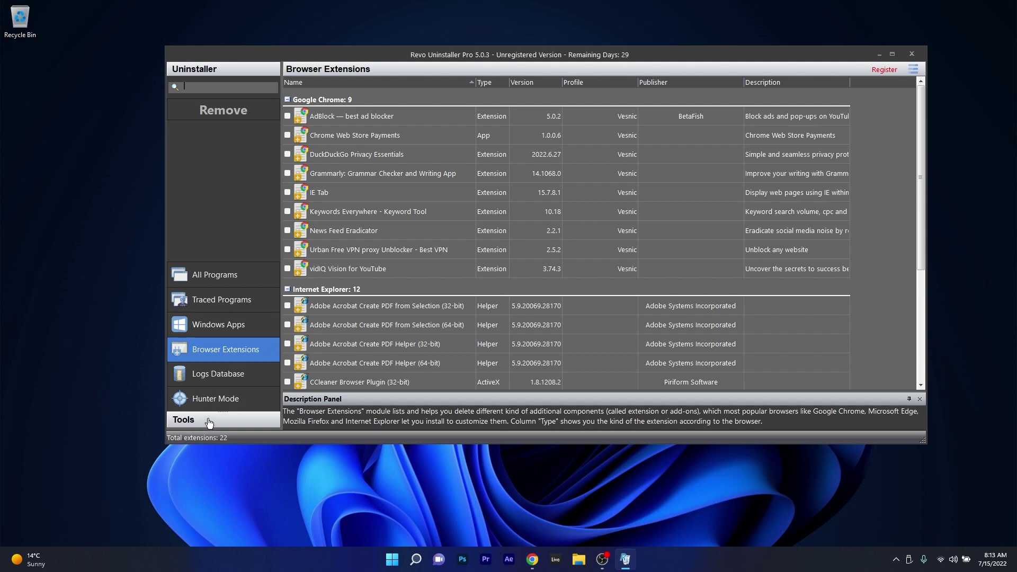
Tour Tools: startup manager, Junk Files Cleaner and History Cleaner, ending on Windows Tools.
click(190, 420)
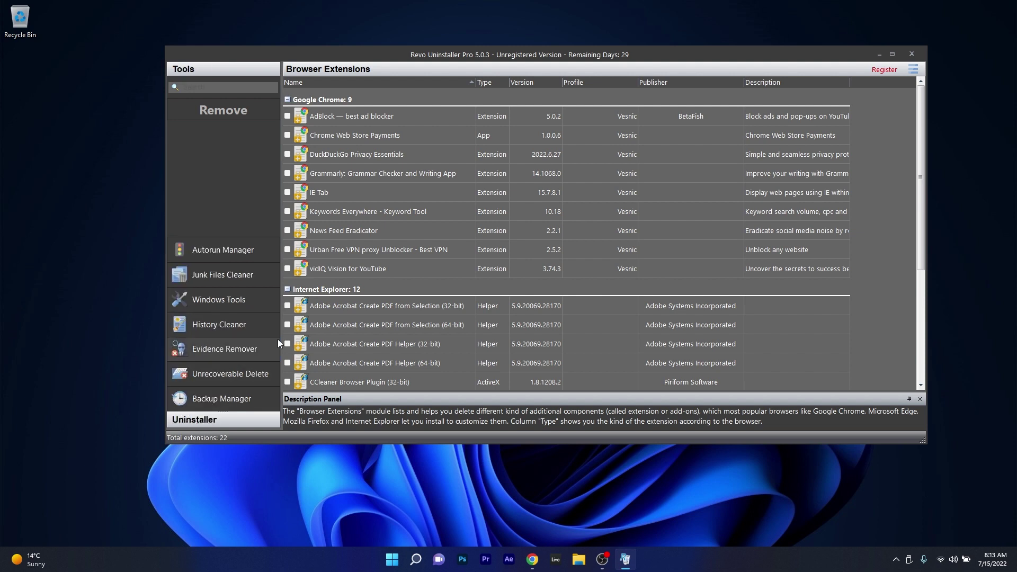
click(208, 248)
click(225, 274)
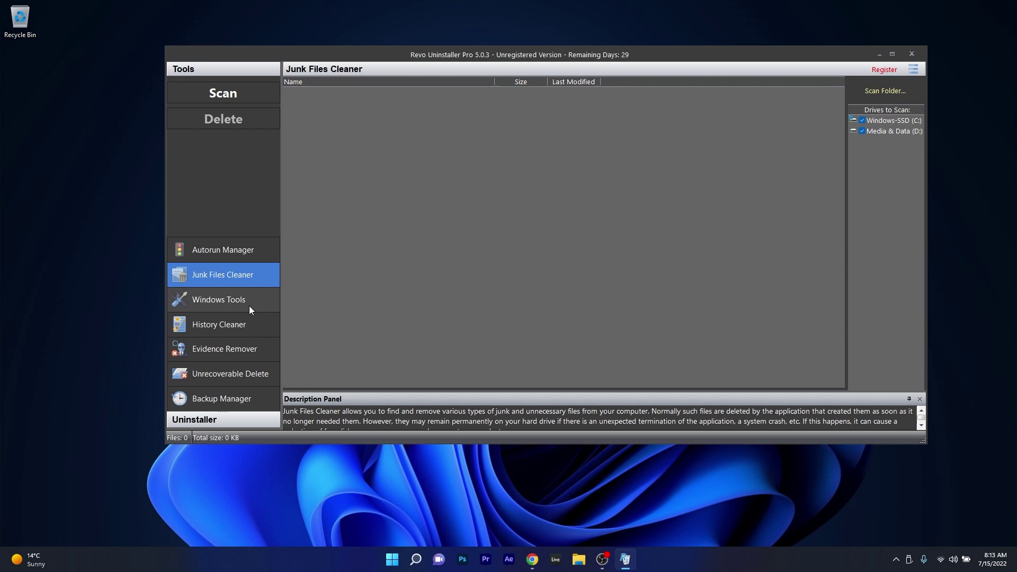
click(227, 328)
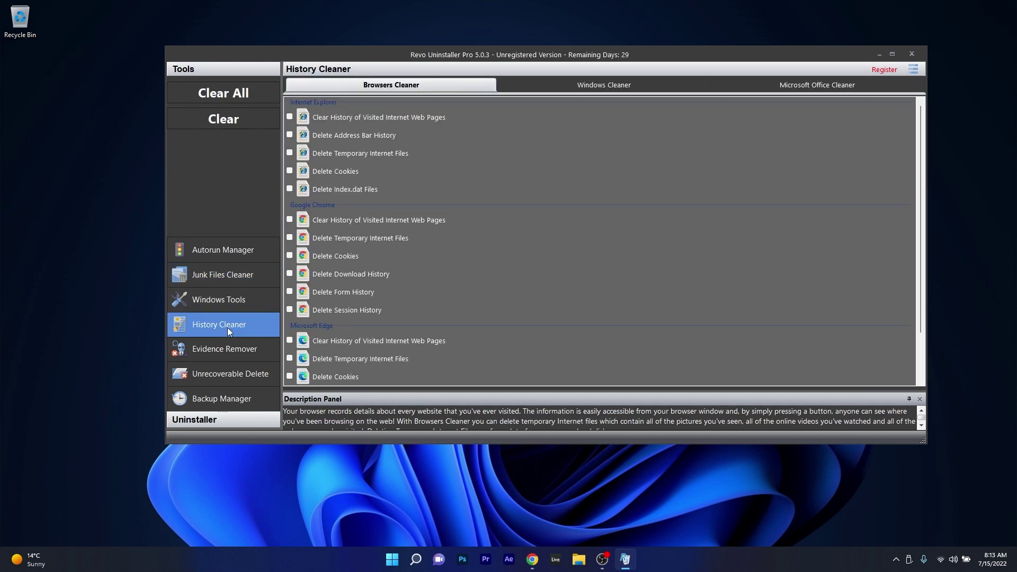
click(220, 275)
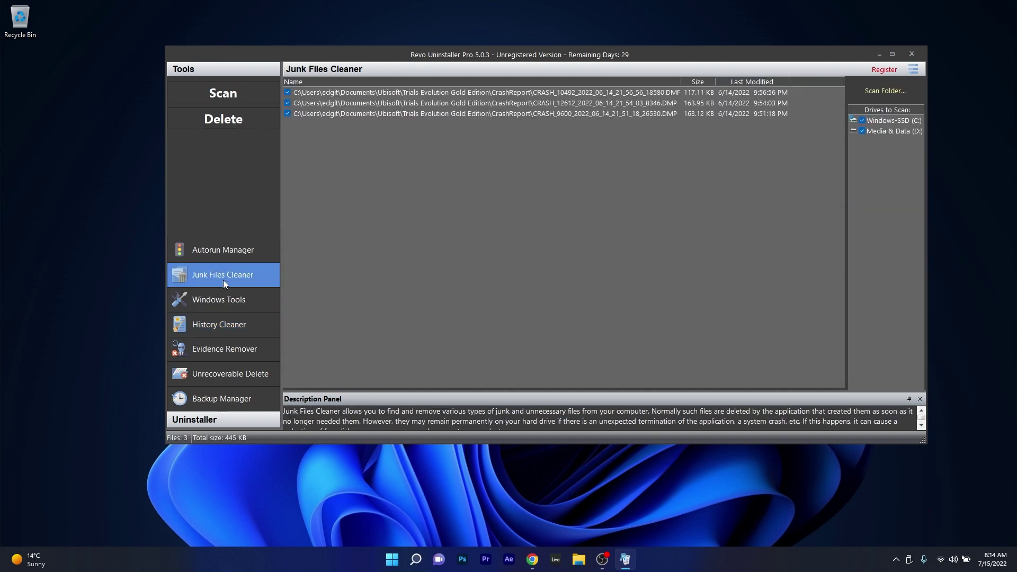
click(225, 300)
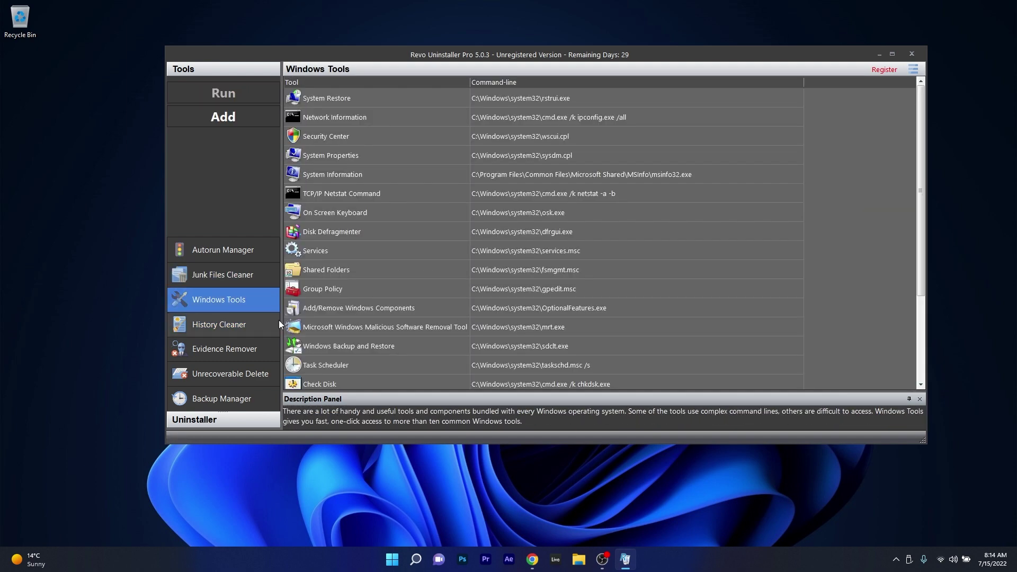
Open All Programs and scroll through the new and other installed programs.
click(194, 419)
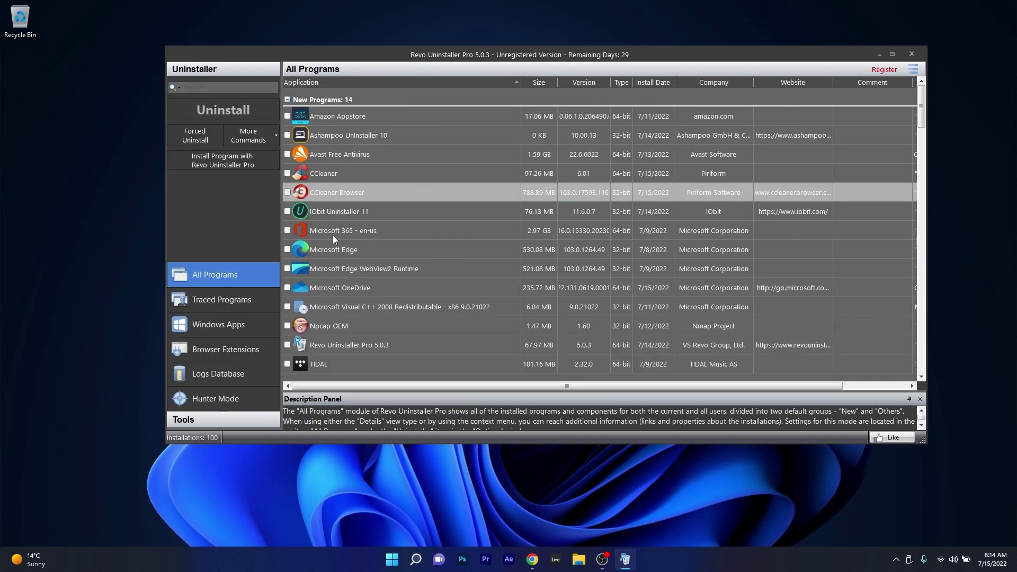
scroll(462, 233, down, 1)
scroll(462, 231, down, 4)
scroll(463, 230, up, 2)
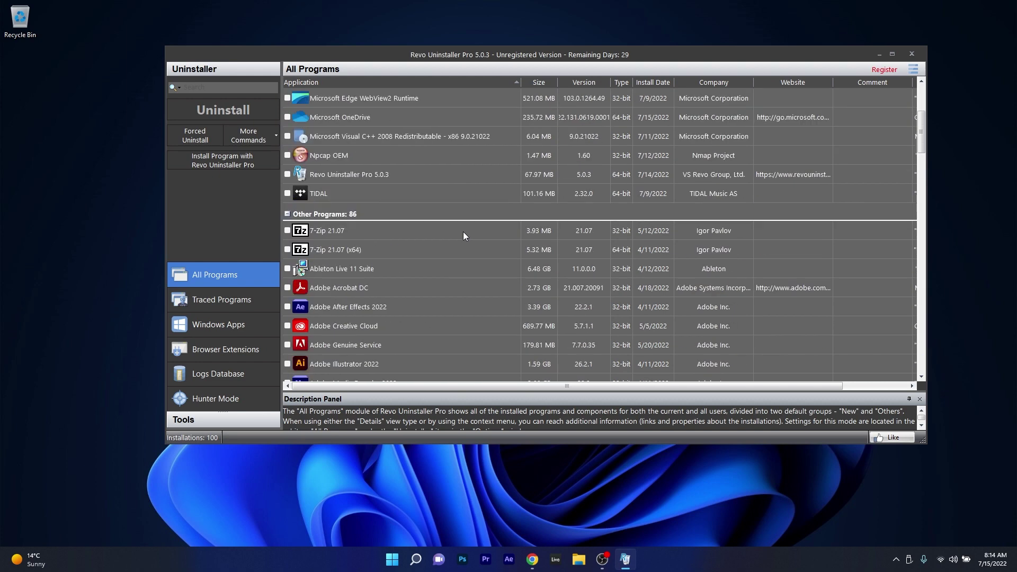
scroll(463, 231, down, 1)
scroll(462, 231, up, 4)
scroll(462, 230, down, 2)
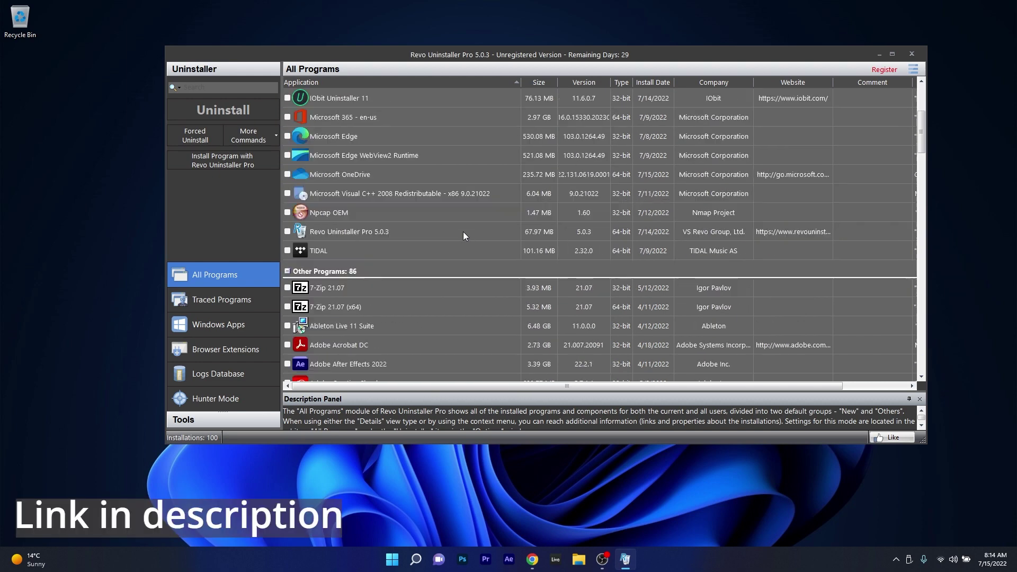
scroll(465, 244, down, 5)
scroll(480, 265, down, 2)
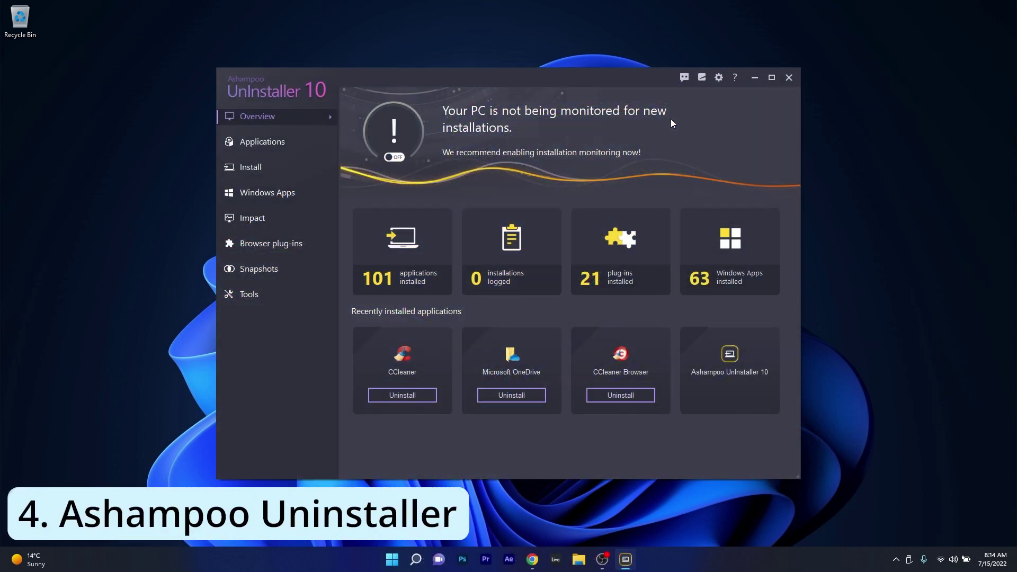
drag(585, 75, 589, 62)
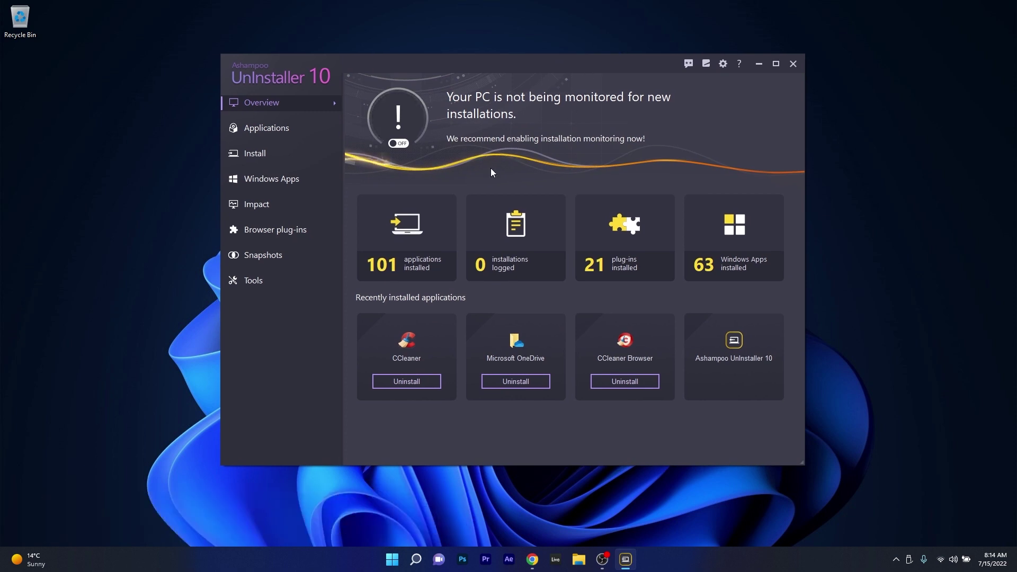
click(270, 130)
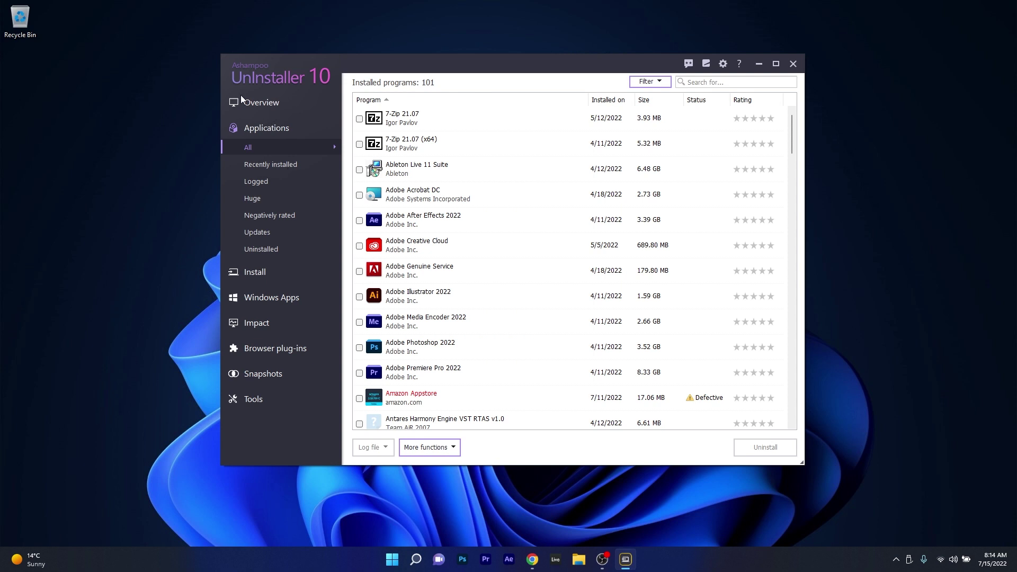
click(257, 106)
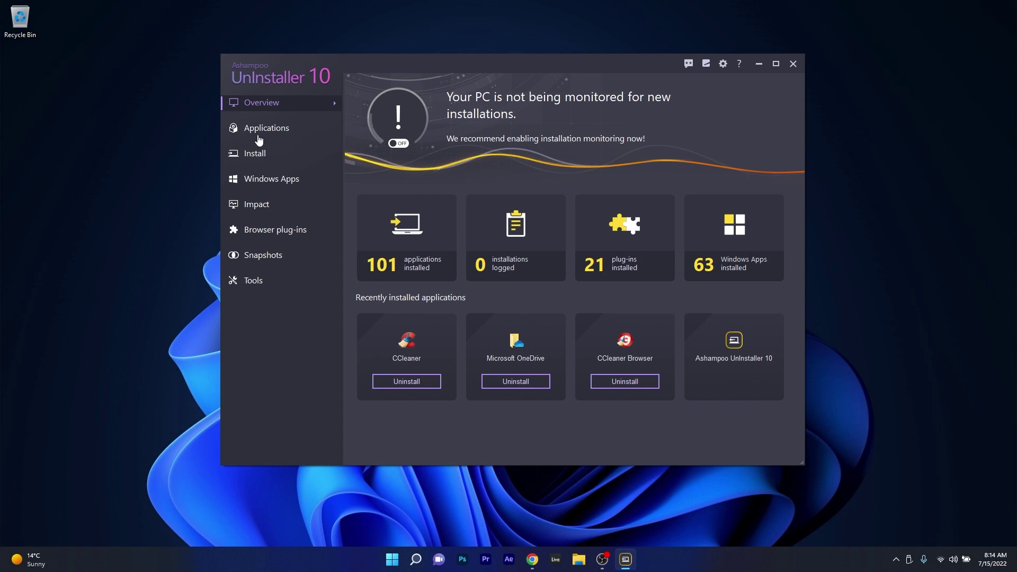
Scroll through Ashampoo's Applications list, then view Windows Apps and the 21 browser plug-ins.
click(283, 130)
scroll(466, 182, down, 10)
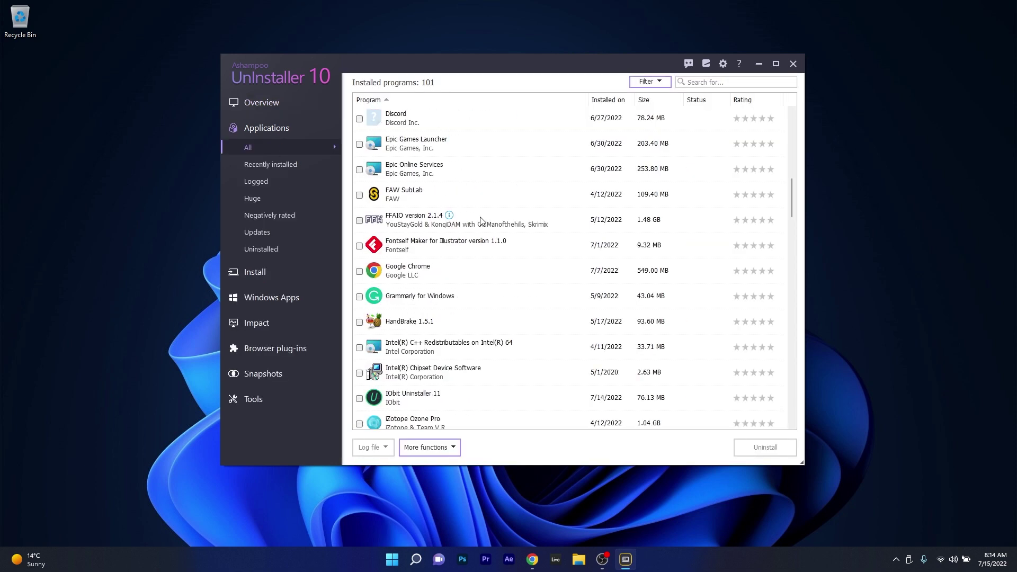
scroll(480, 220, down, 1)
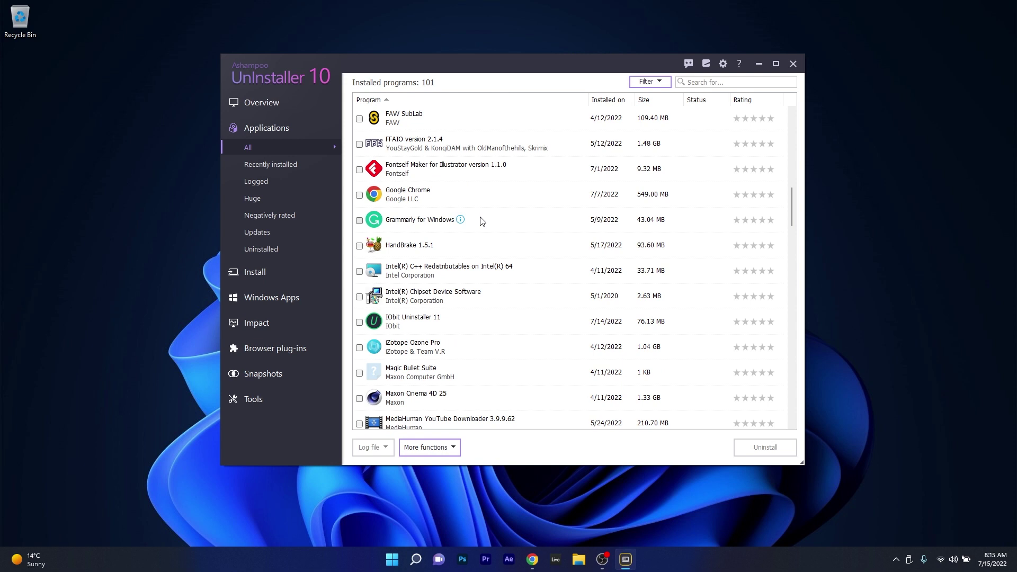
scroll(482, 221, up, 11)
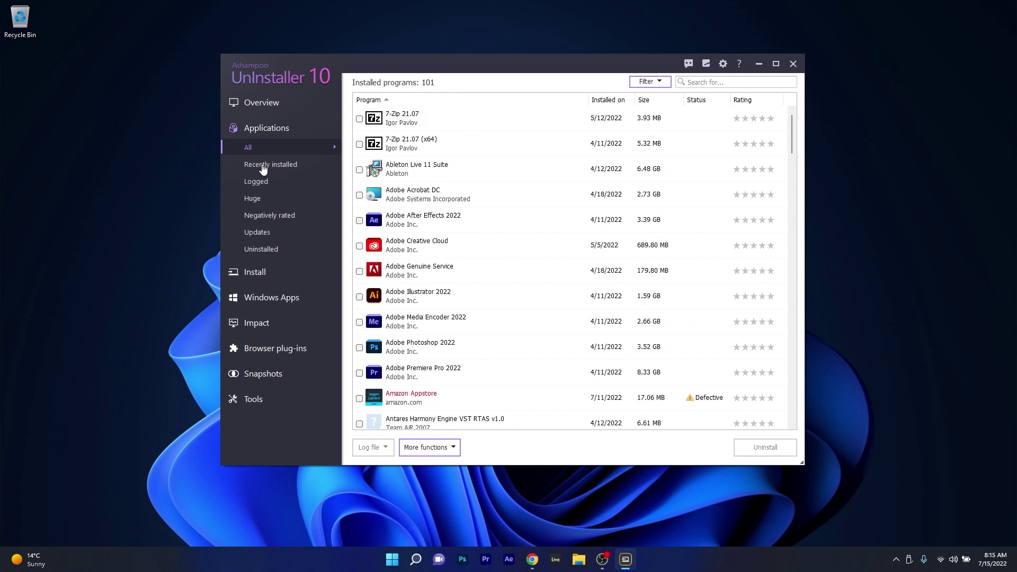
click(261, 300)
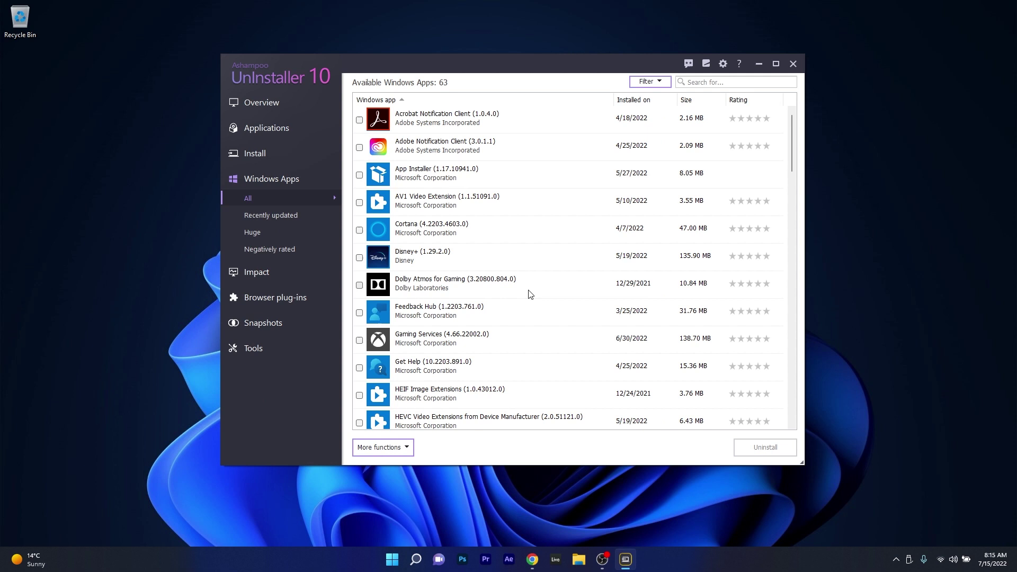
click(260, 298)
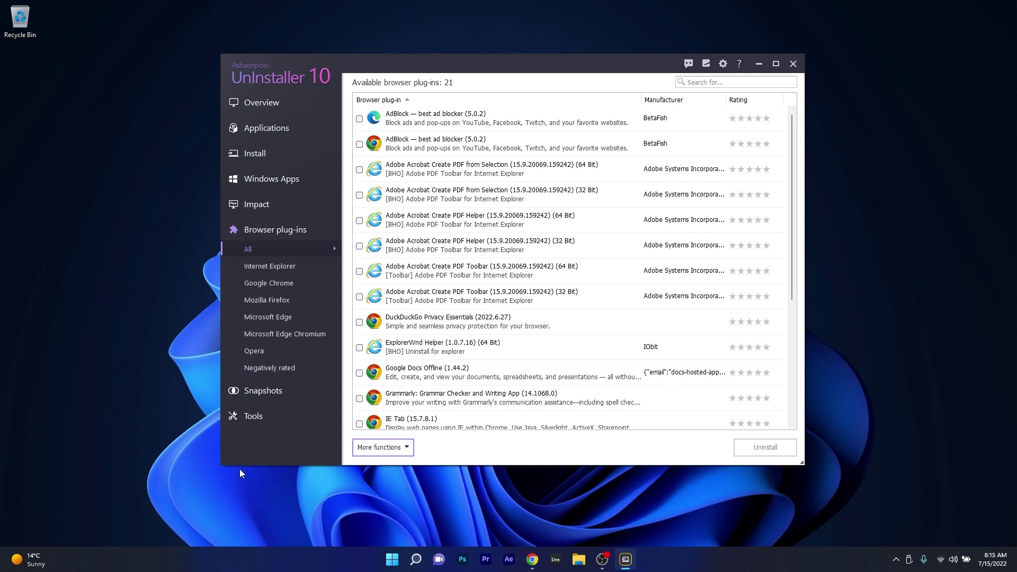
Run Drive Cleaner to find 1279 unnecessary files (1943 MB), then start a Registry Optimizer scan.
click(251, 416)
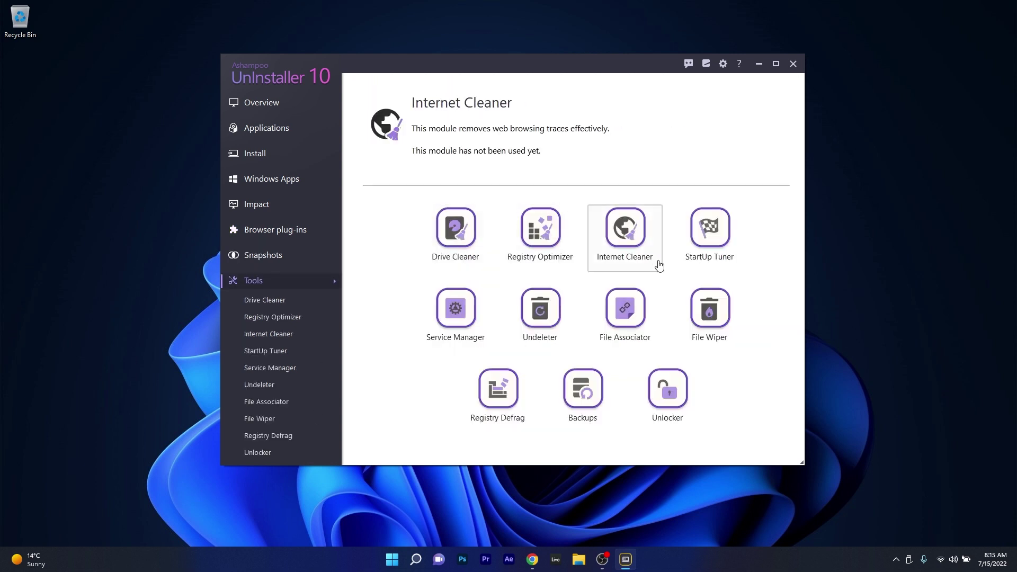
click(466, 236)
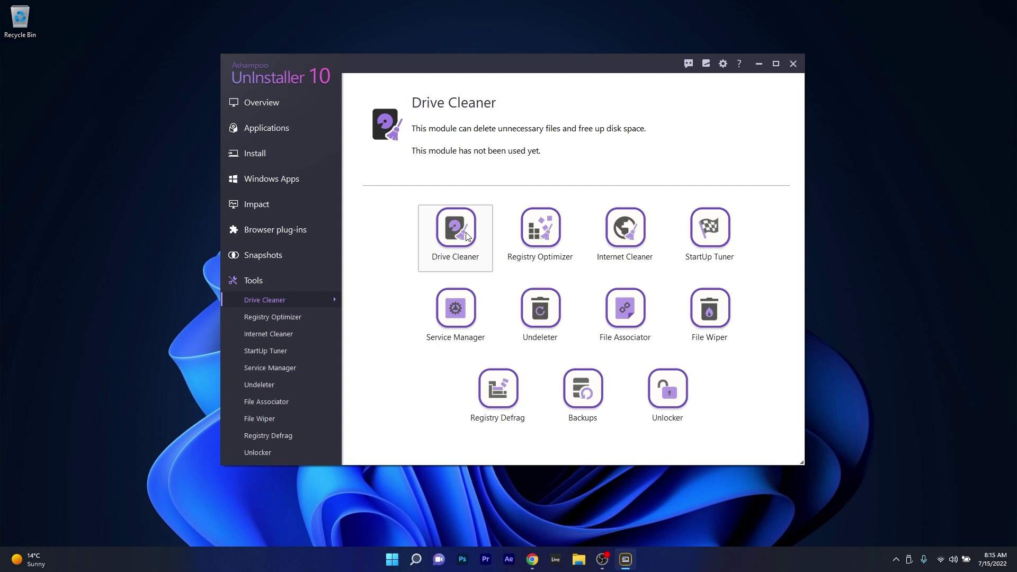
click(466, 237)
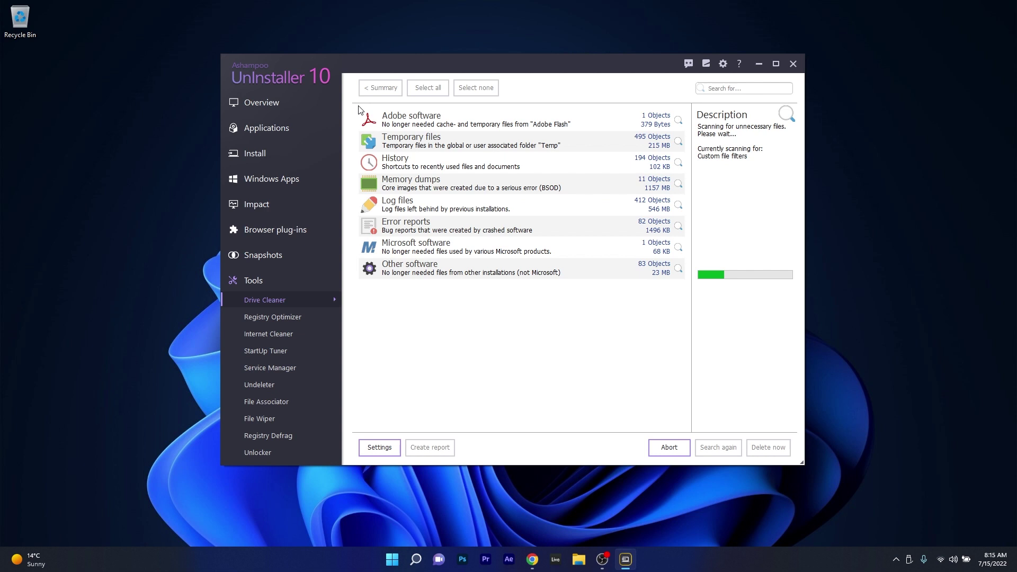
click(265, 318)
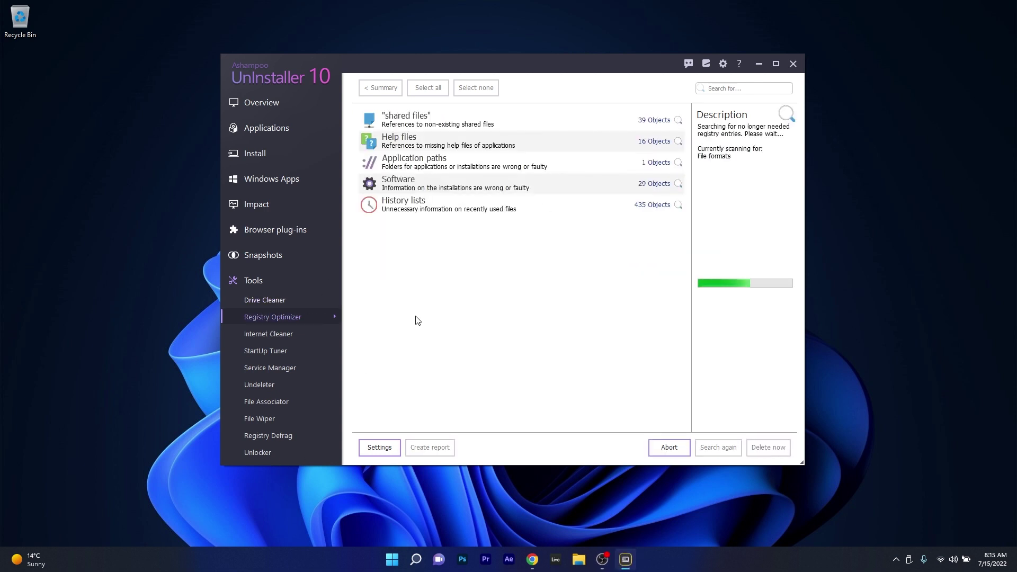